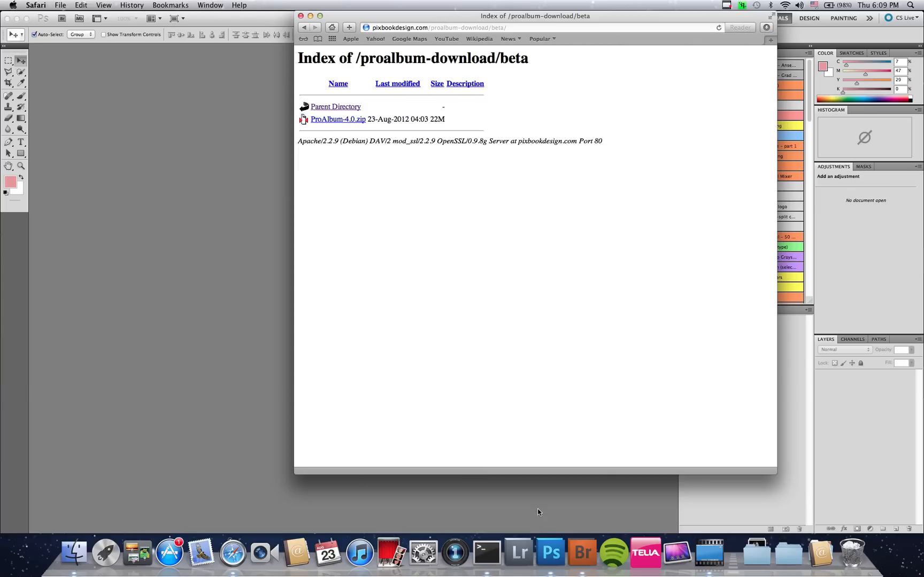
# Switch from Safari to Photoshop using its Dock icon.
pyautogui.click(551, 554)
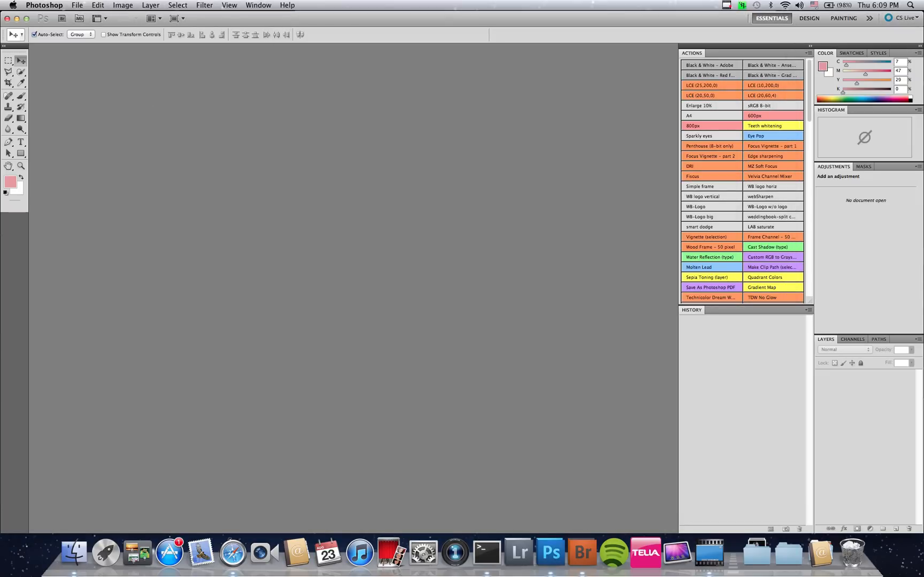
# Run install.jsx from Downloads > ProAlbum-4.0 via File > Scripts > Browse and begin the install.
pyautogui.click(77, 5)
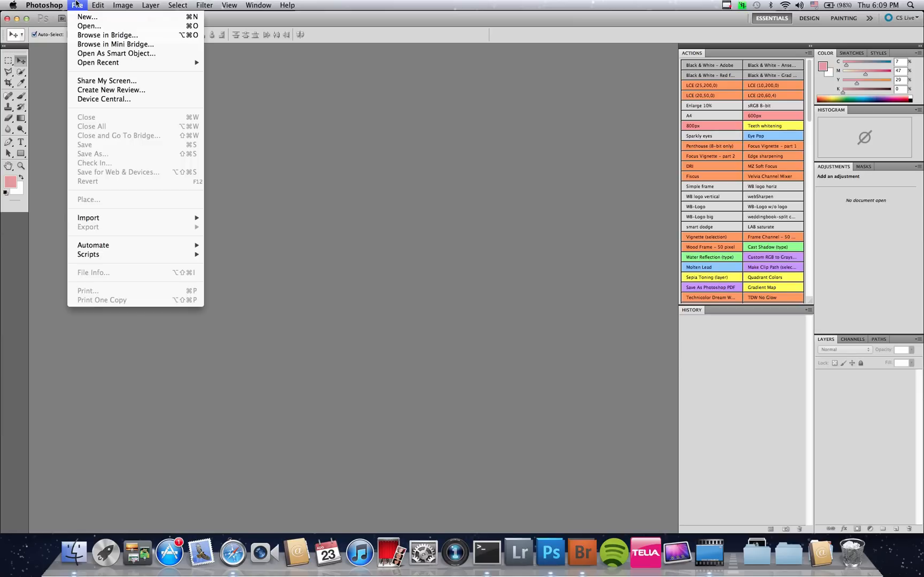
pyautogui.moveTo(127, 253)
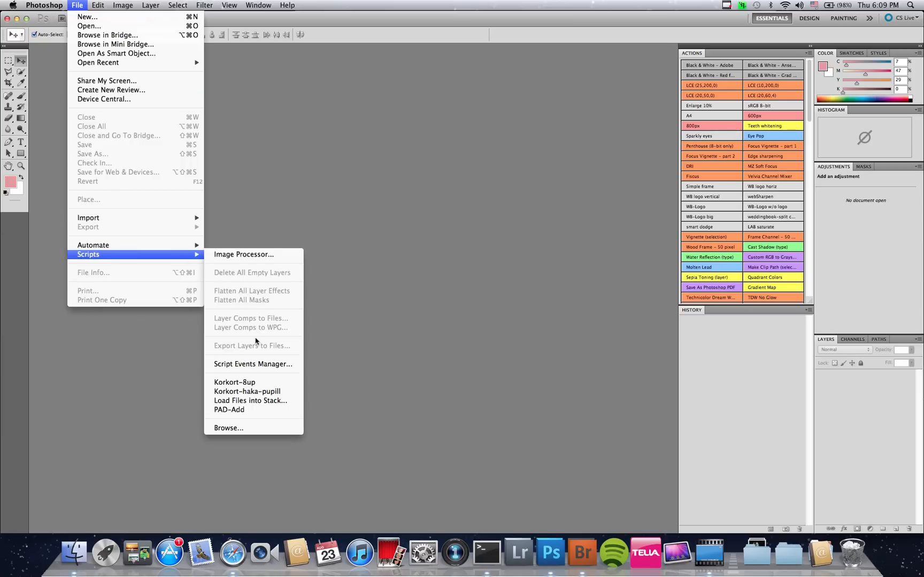
pyautogui.click(255, 426)
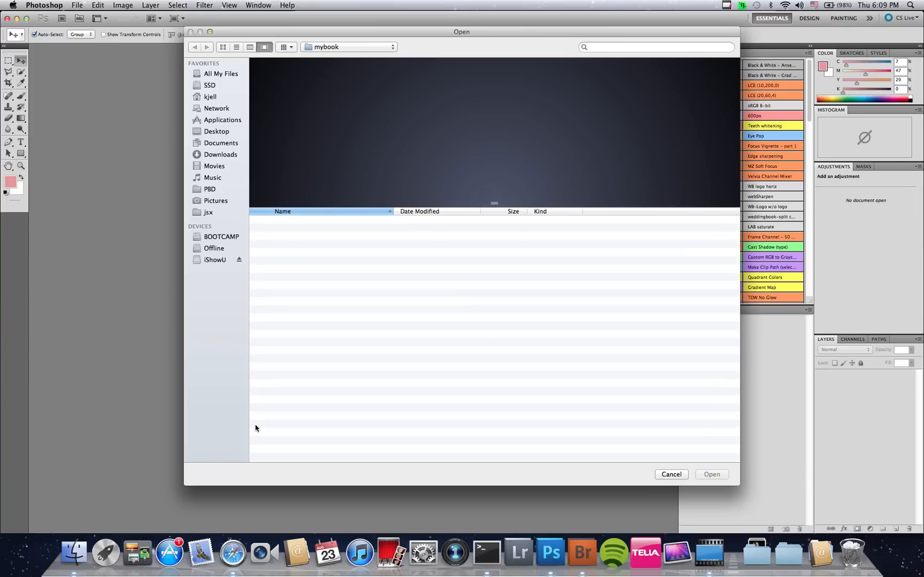
pyautogui.click(215, 157)
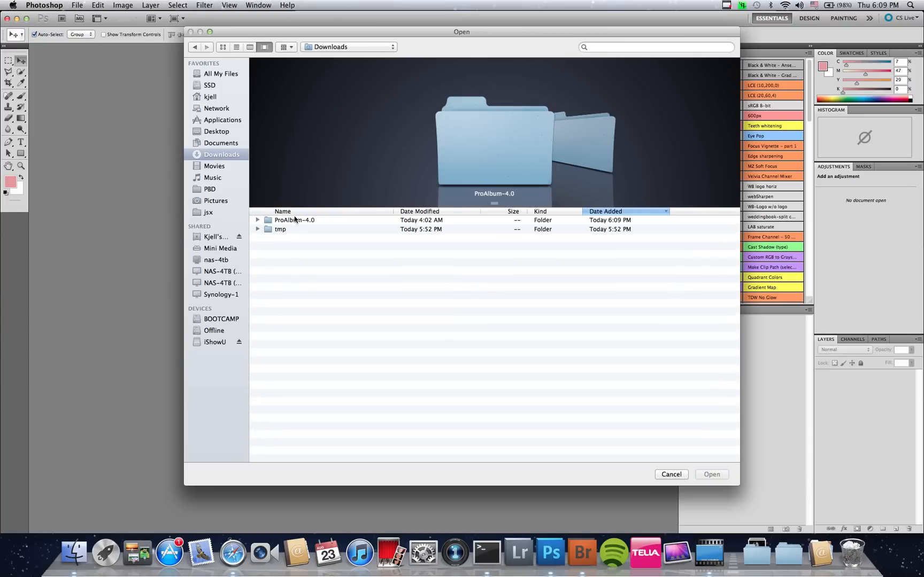
pyautogui.doubleClick(291, 220)
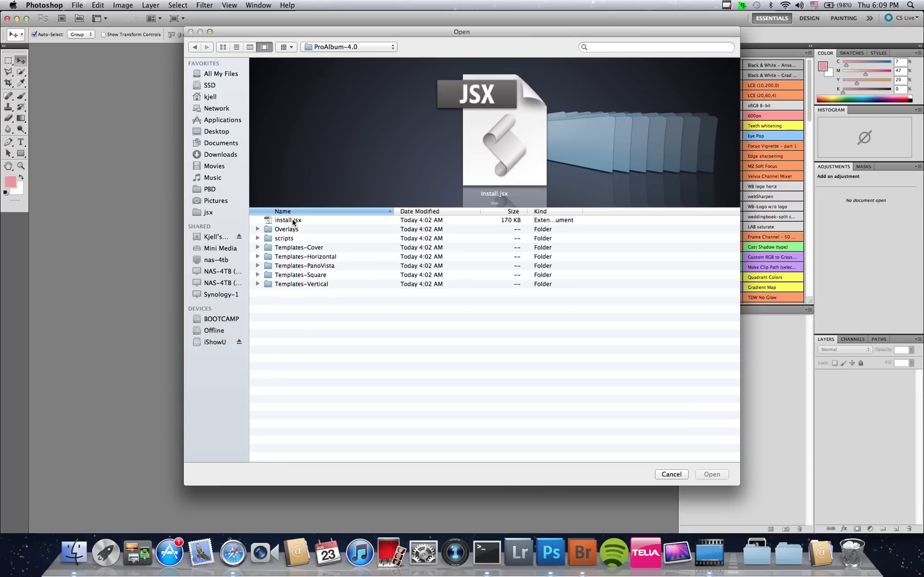
pyautogui.click(291, 220)
pyautogui.click(711, 474)
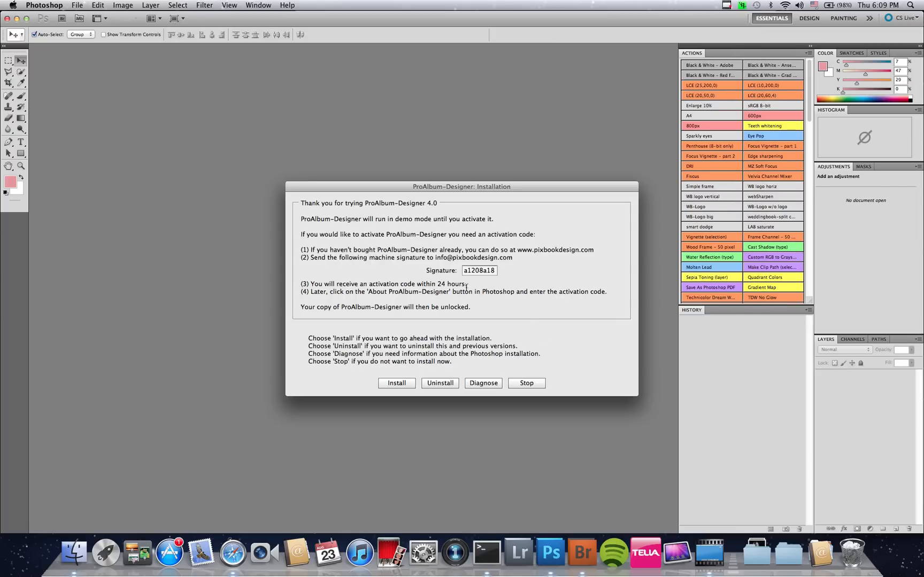
pyautogui.click(402, 384)
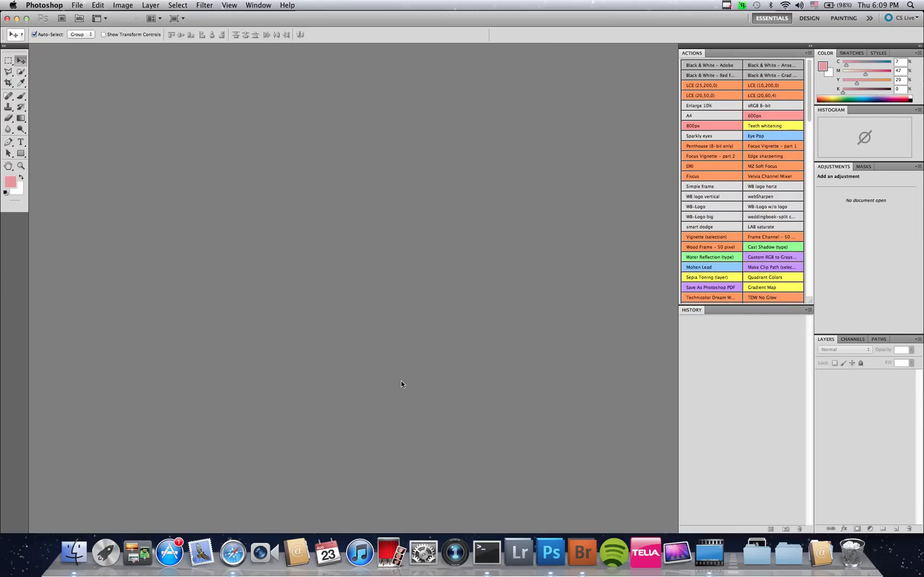
# Dismiss the install notices and drag the ProAlbum-Designer-4.0 action set to the top, restoring Button Mode.
pyautogui.click(438, 330)
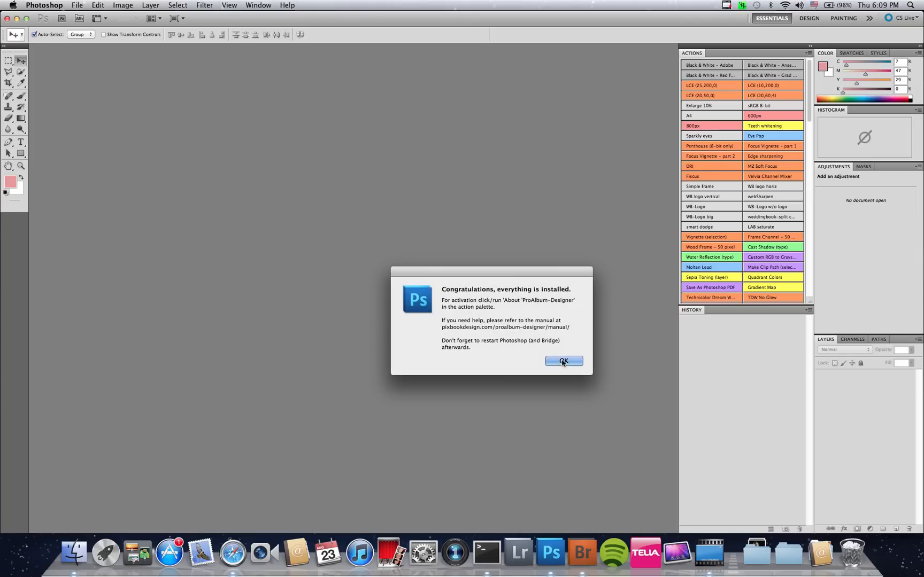
pyautogui.click(563, 361)
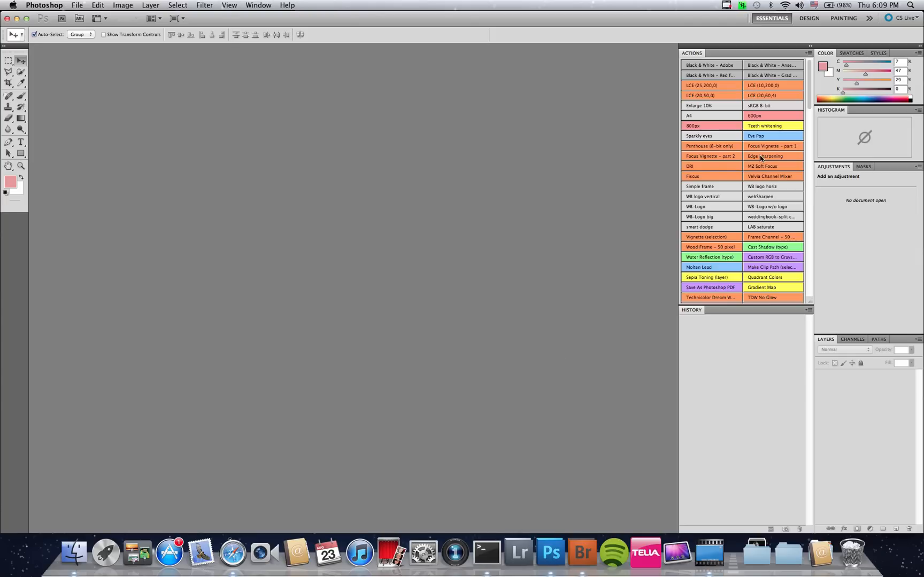
pyautogui.click(808, 53)
pyautogui.click(791, 57)
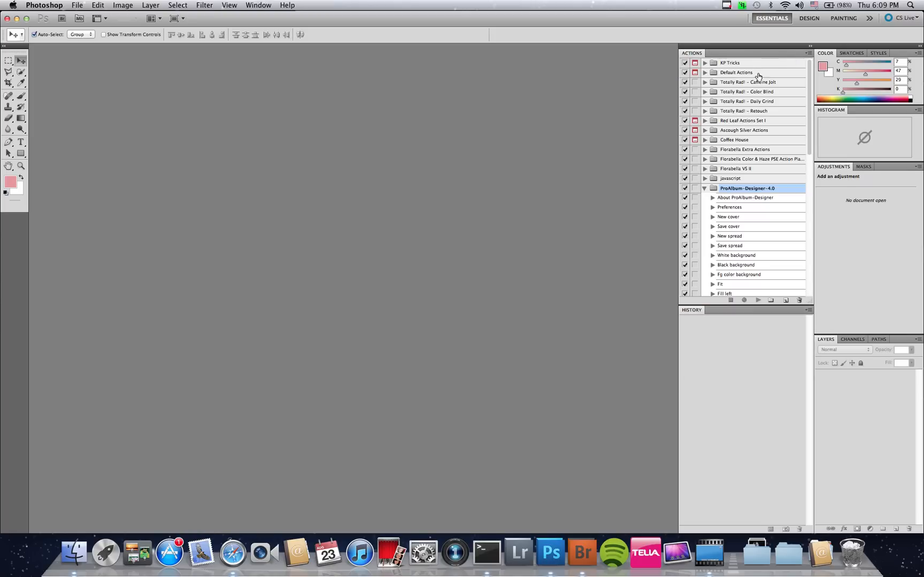
pyautogui.click(704, 189)
pyautogui.moveTo(711, 193); pyautogui.dragTo(726, 65)
pyautogui.click(808, 53)
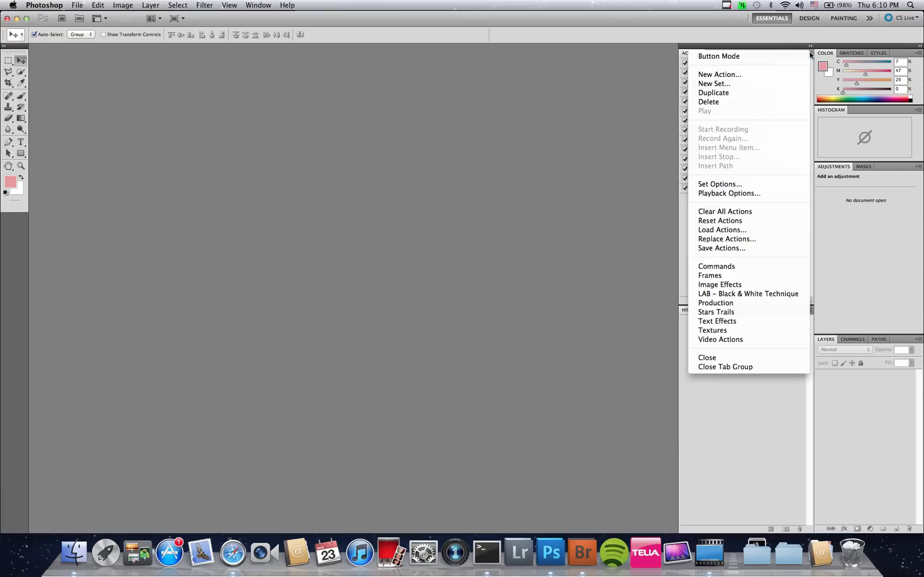
pyautogui.click(748, 56)
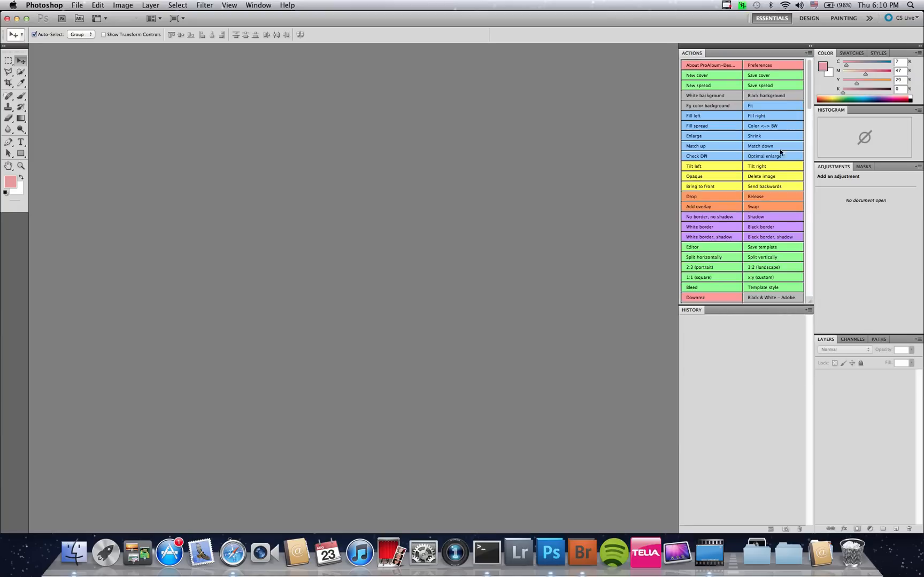
# Activate ProAlbum-Designer with the activation code, then quit Photoshop with Cmd+Q.
pyautogui.click(699, 67)
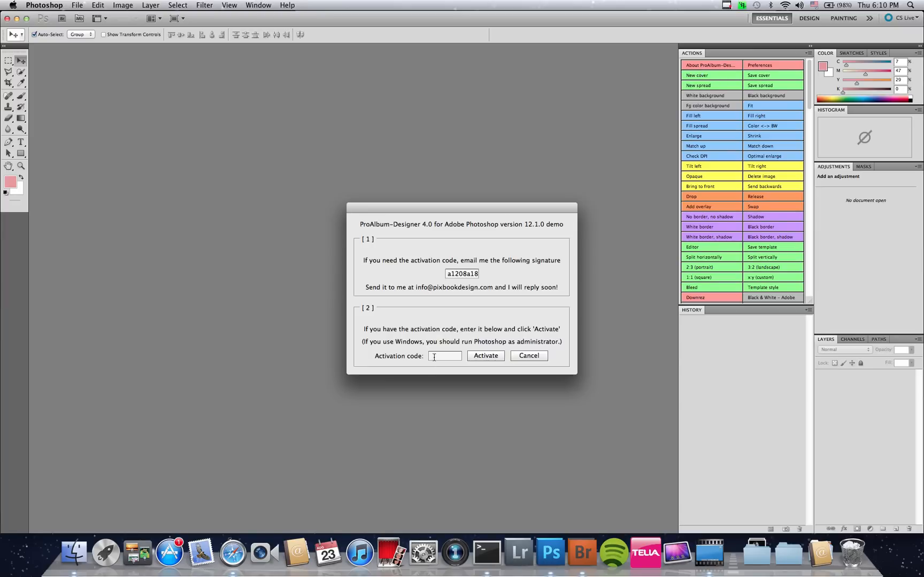
pyautogui.click(439, 354)
pyautogui.click(484, 355)
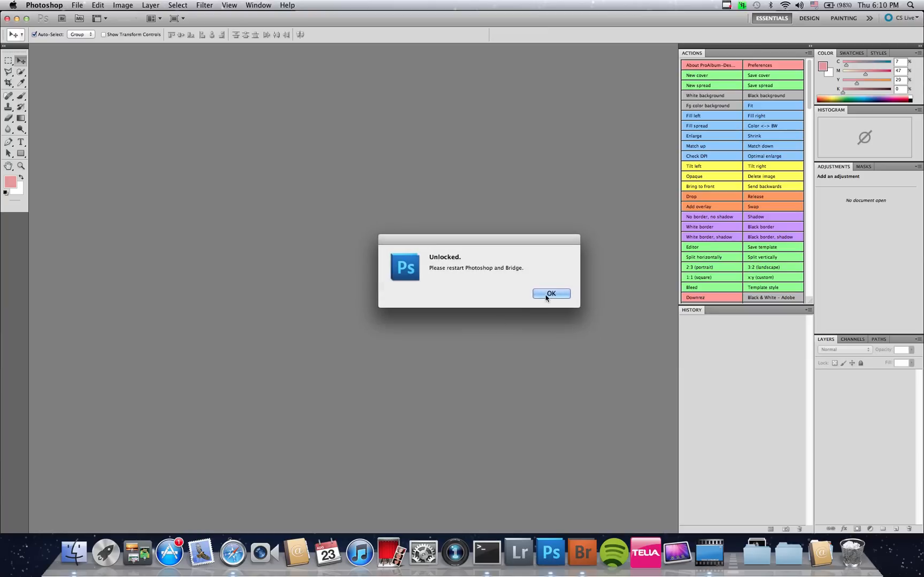
pyautogui.click(546, 295)
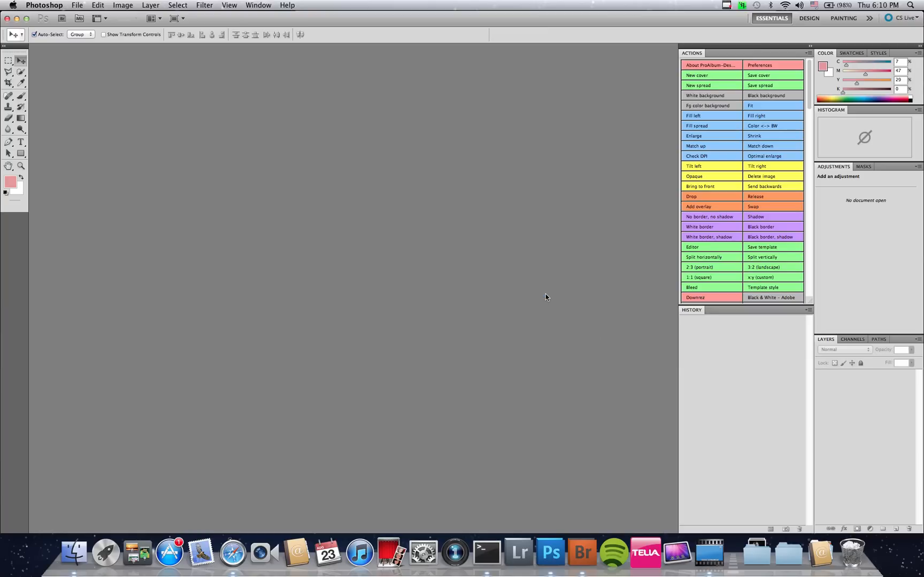
pyautogui.press('super+q')
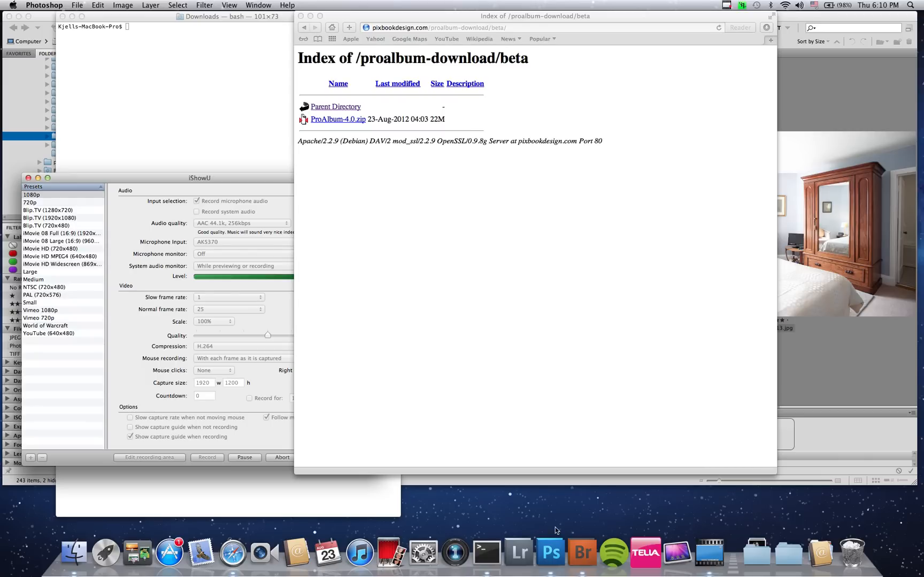
# Restart Bridge, confirm the PAD-Add startup script is enabled in Preferences, and return to Photoshop.
pyautogui.click(580, 558)
pyautogui.press('super+q')
pyautogui.click(550, 555)
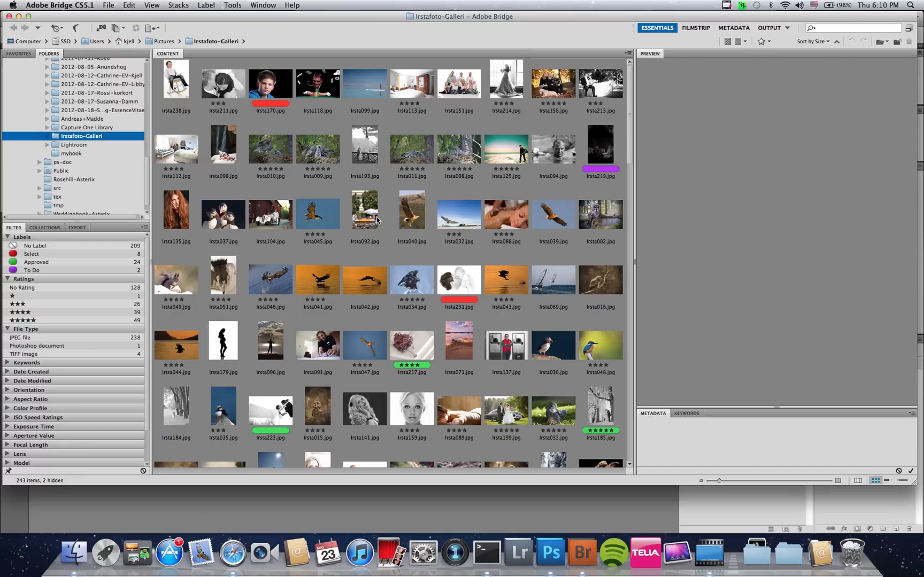
pyautogui.press('super+k')
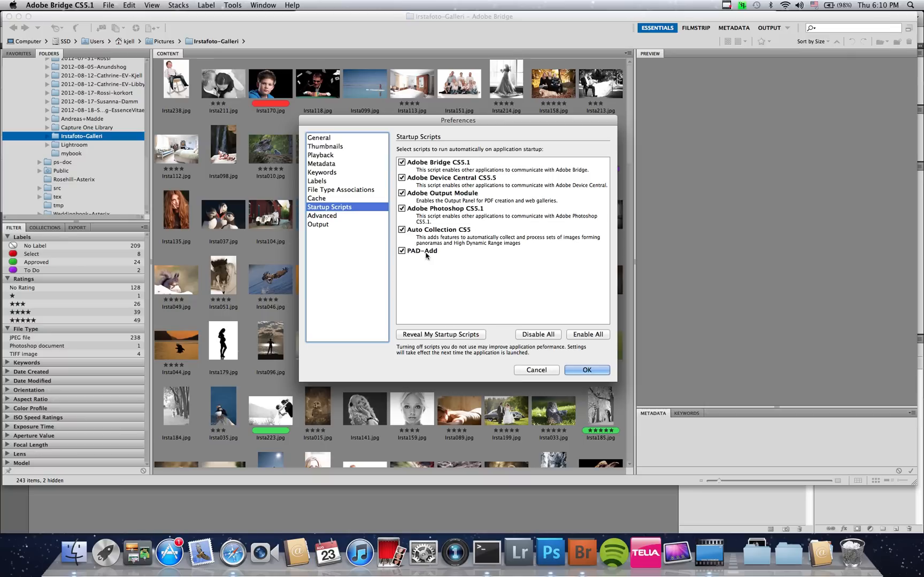
pyautogui.click(594, 372)
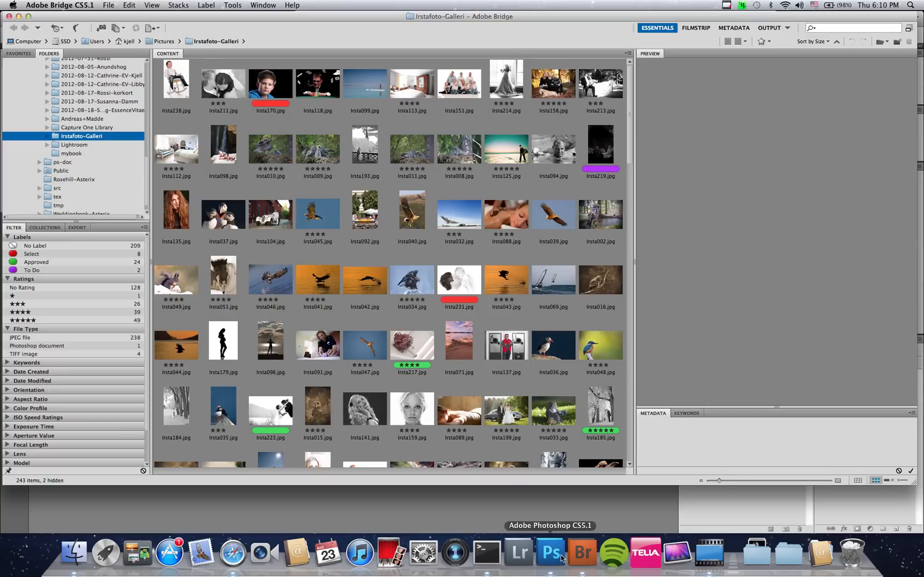
pyautogui.click(551, 552)
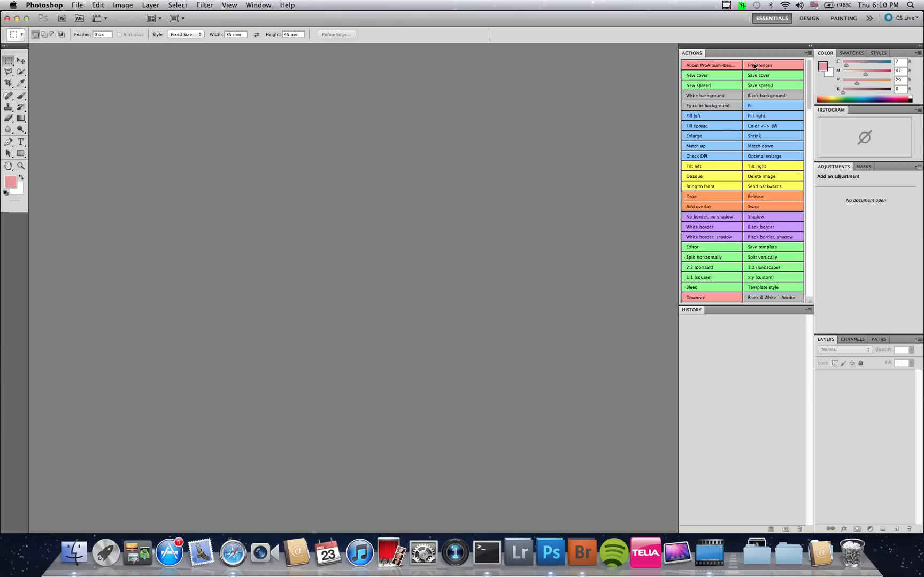
# Save ProAlbum preferences with the Universal album and ~/Pictures/mybook as the spread folder.
pyautogui.click(754, 65)
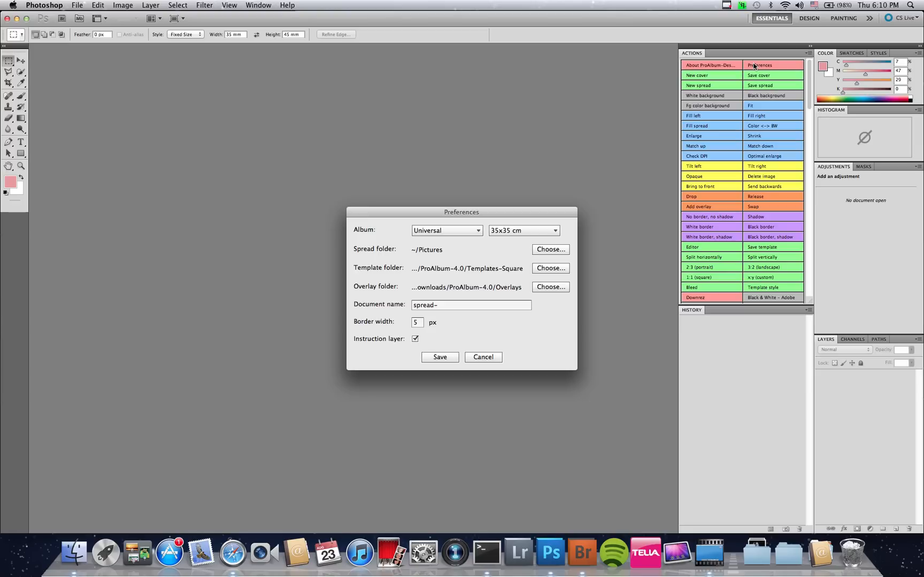
pyautogui.click(460, 231)
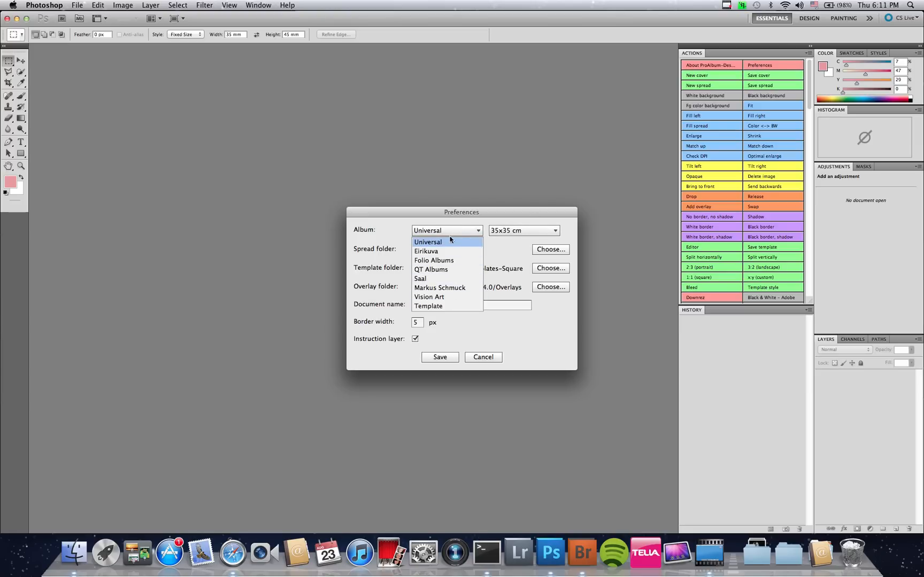
pyautogui.click(450, 232)
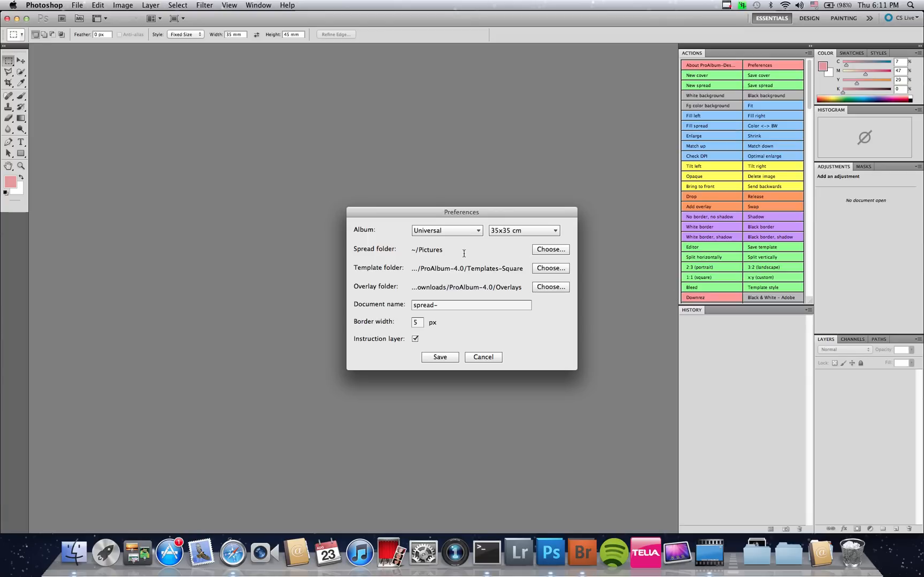
pyautogui.click(548, 250)
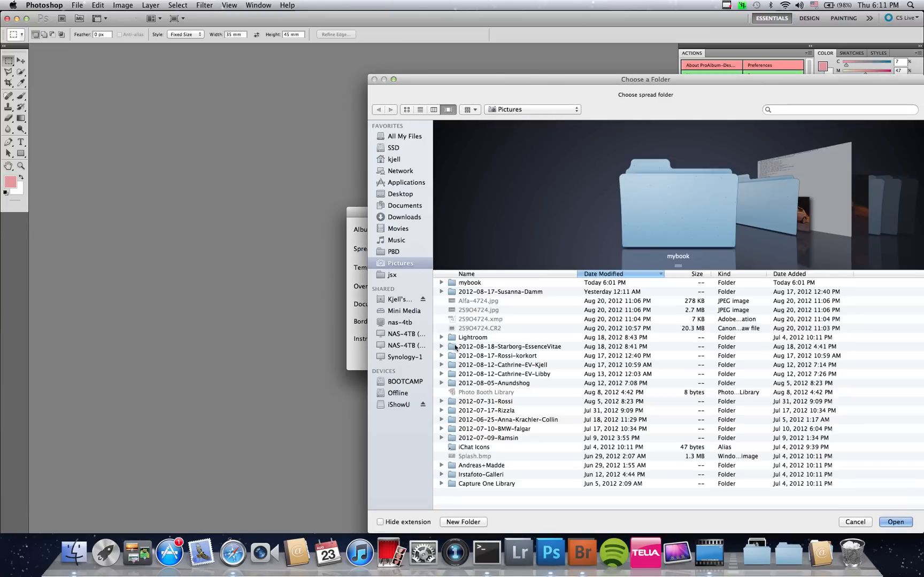
pyautogui.click(470, 283)
pyautogui.press('Return')
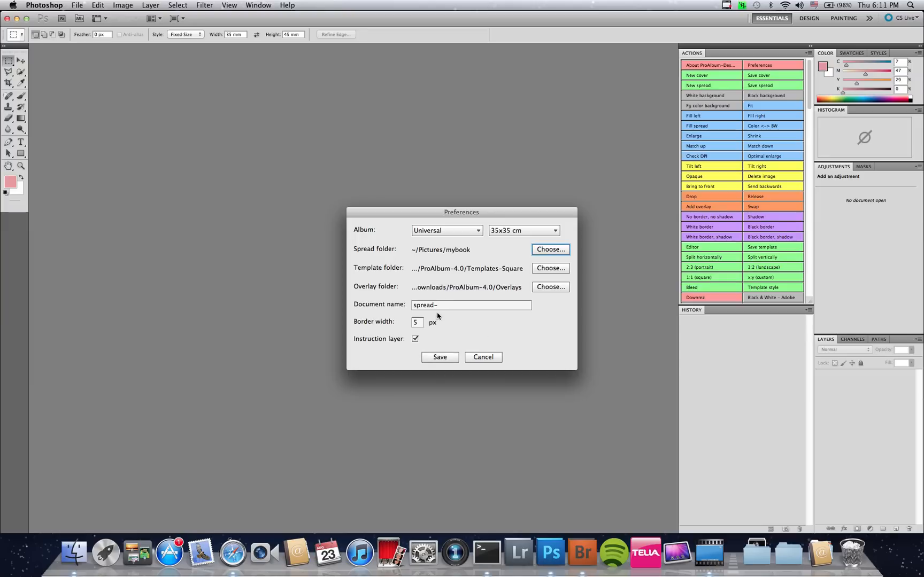
pyautogui.click(440, 357)
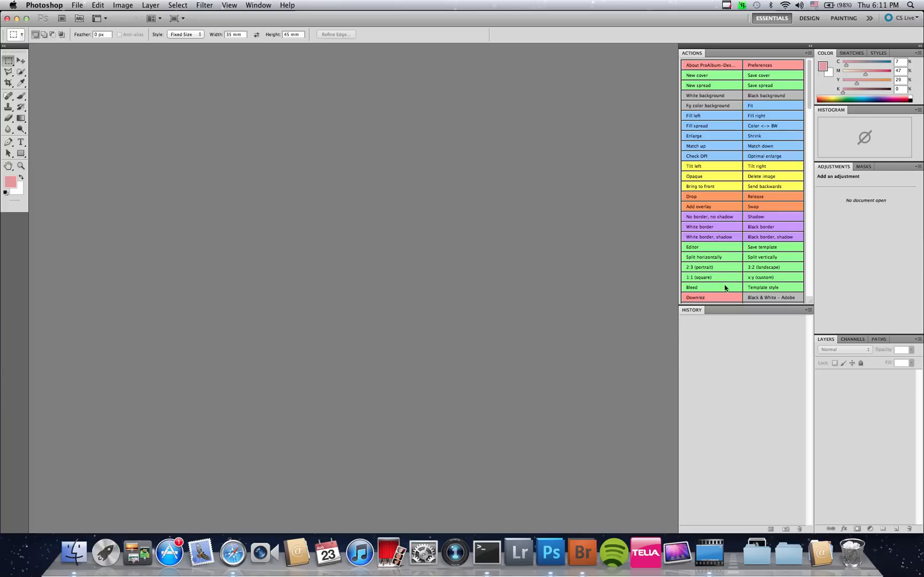
# Create the template document from the ProAlbum editor and show transform handles on the grey SPBDTPL-1 box.
pyautogui.click(711, 248)
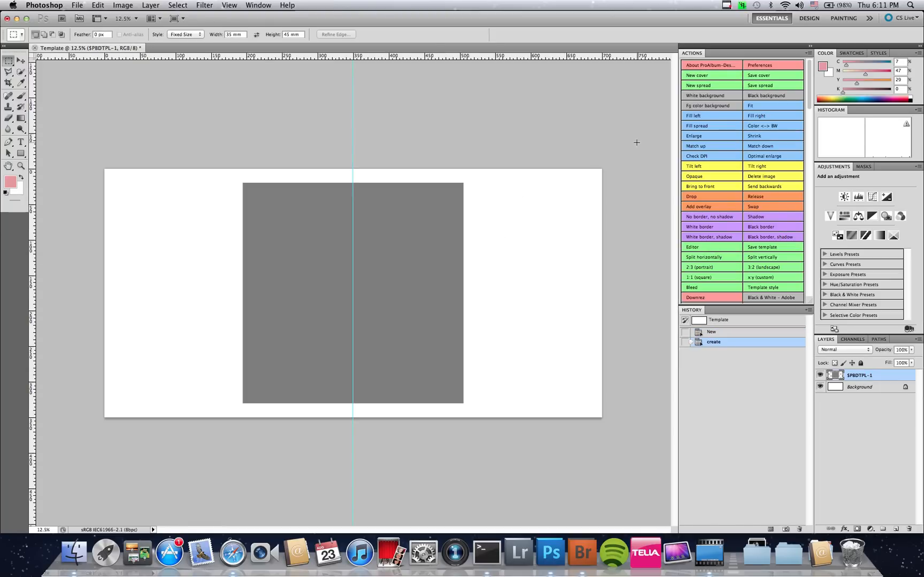
pyautogui.click(22, 60)
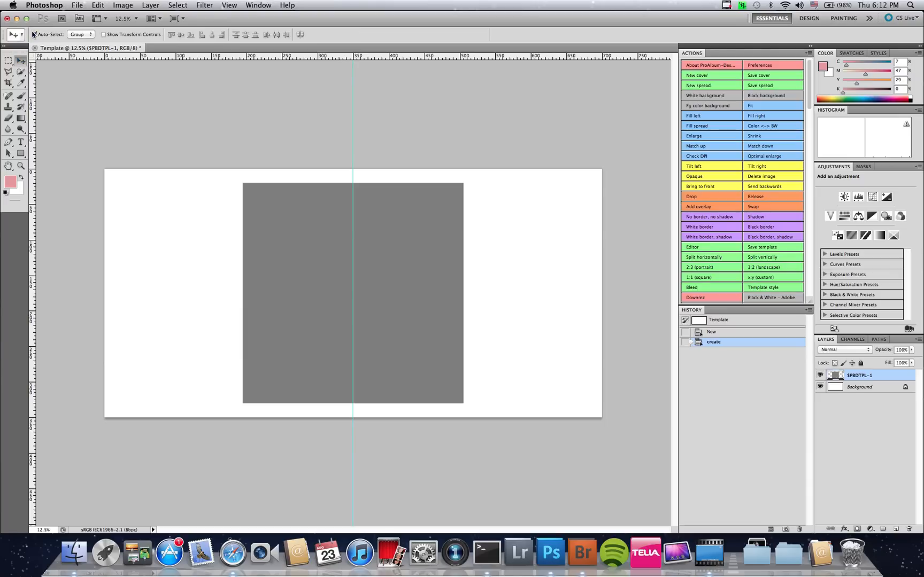
pyautogui.click(104, 34)
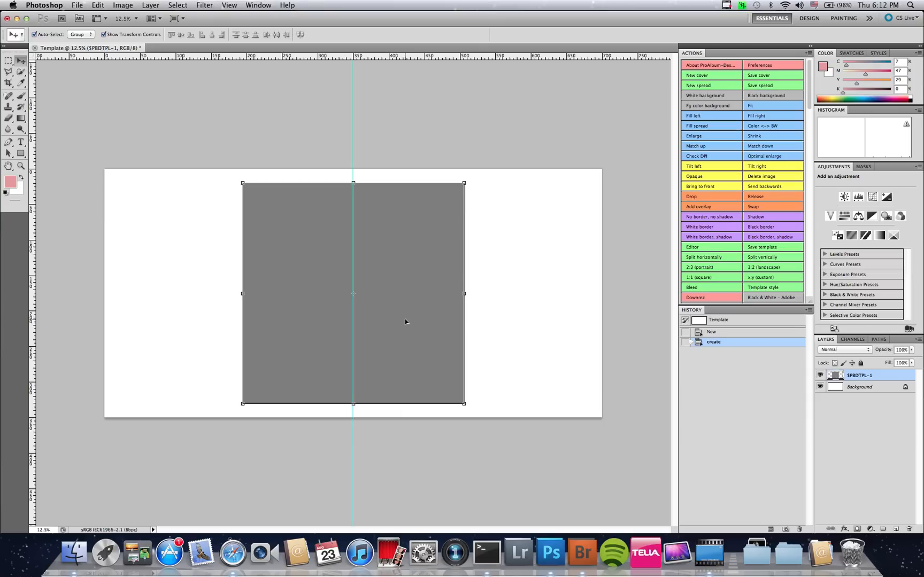
# Split into left/right boxes, split the right box top/bottom, split its top, make bottom 3:2.
pyautogui.click(760, 257)
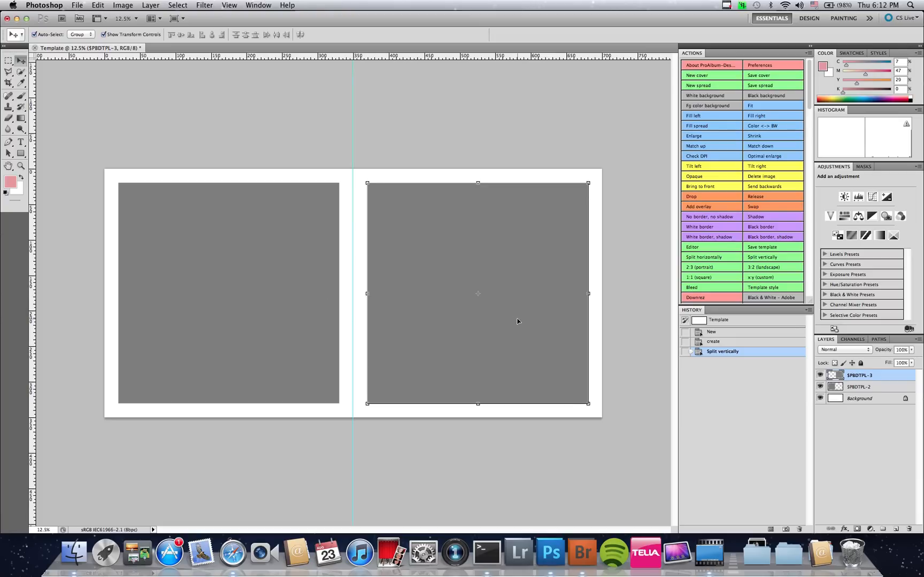
pyautogui.click(726, 257)
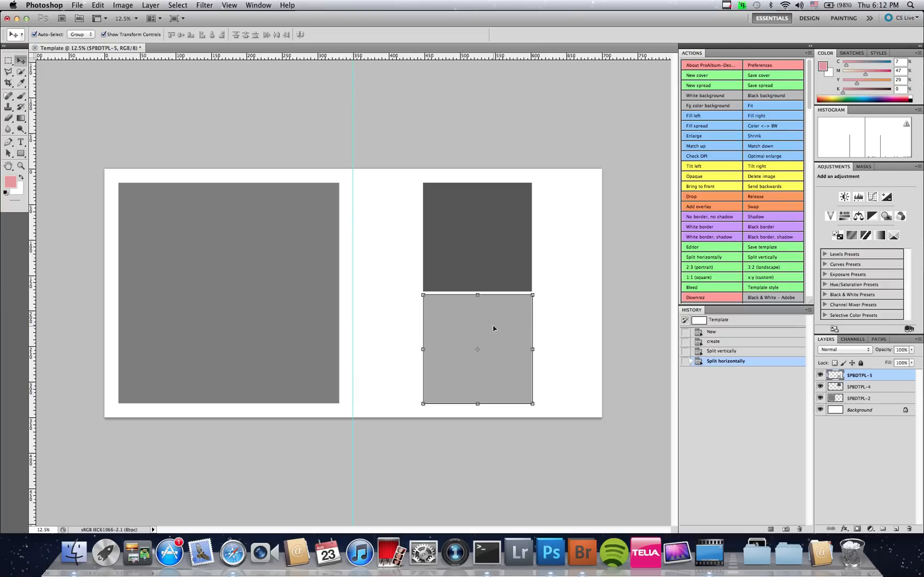
pyautogui.click(495, 266)
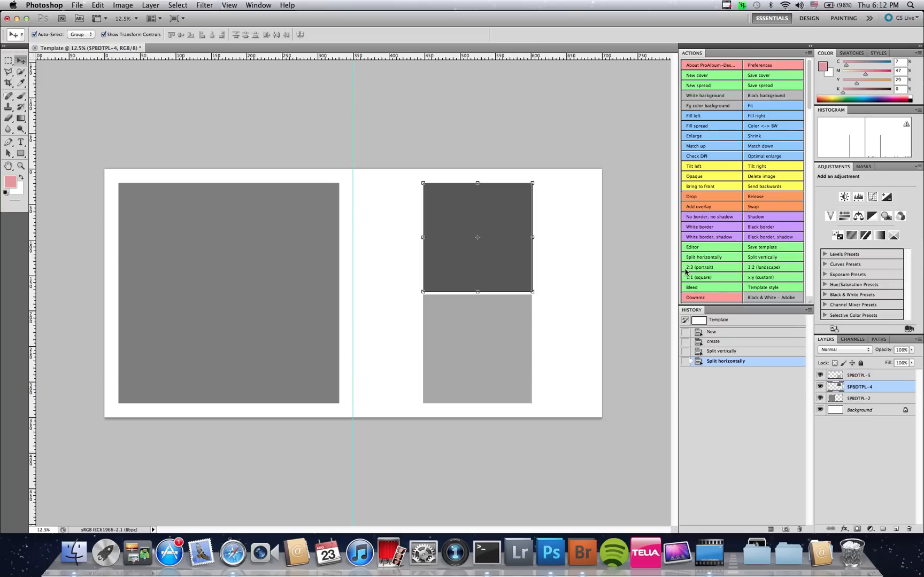
pyautogui.click(769, 259)
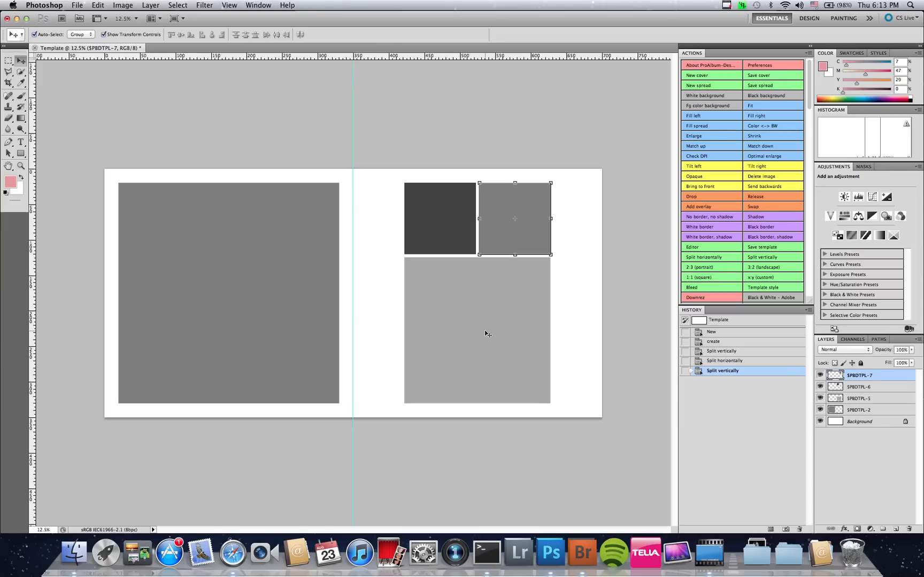
pyautogui.click(501, 333)
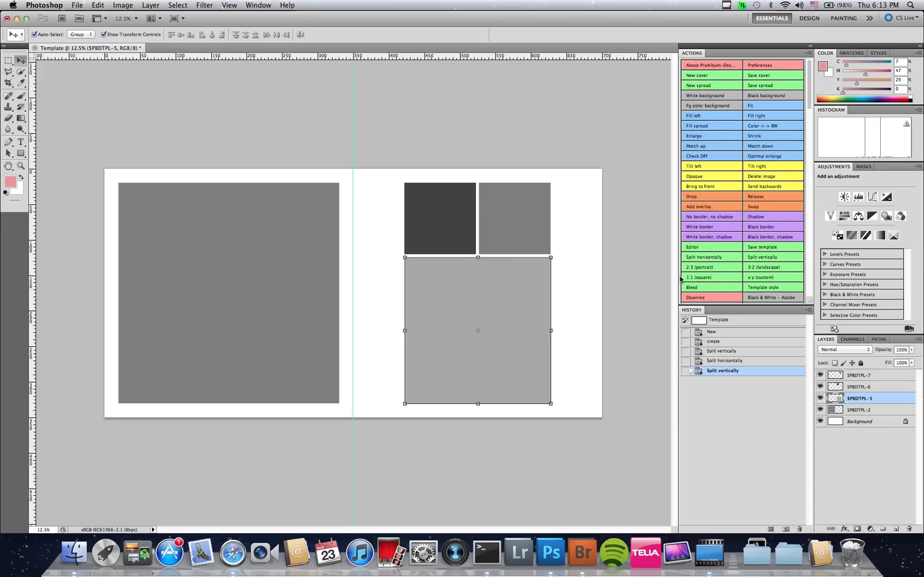
pyautogui.click(767, 267)
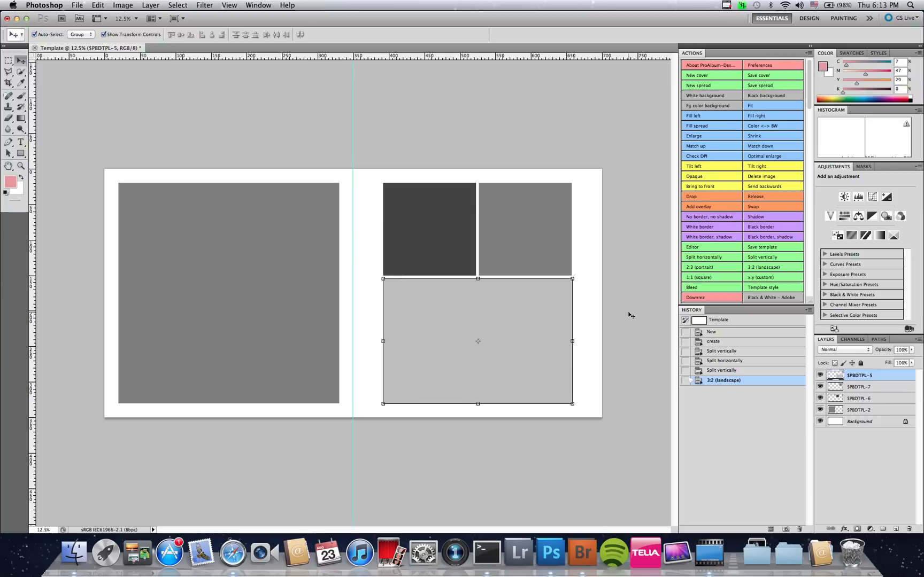
# Give the bottom right-page box a custom 3 x 2 aspect ratio.
pyautogui.click(710, 278)
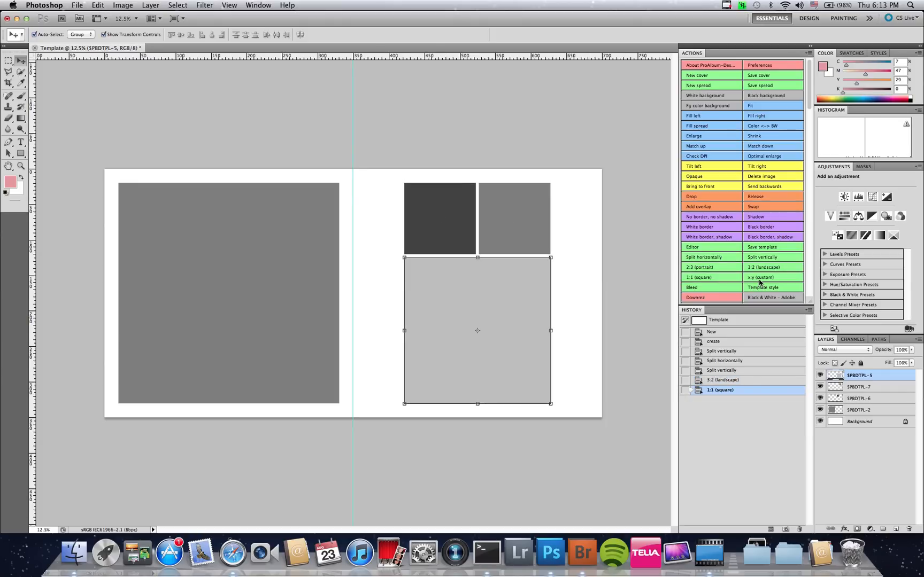
pyautogui.click(758, 278)
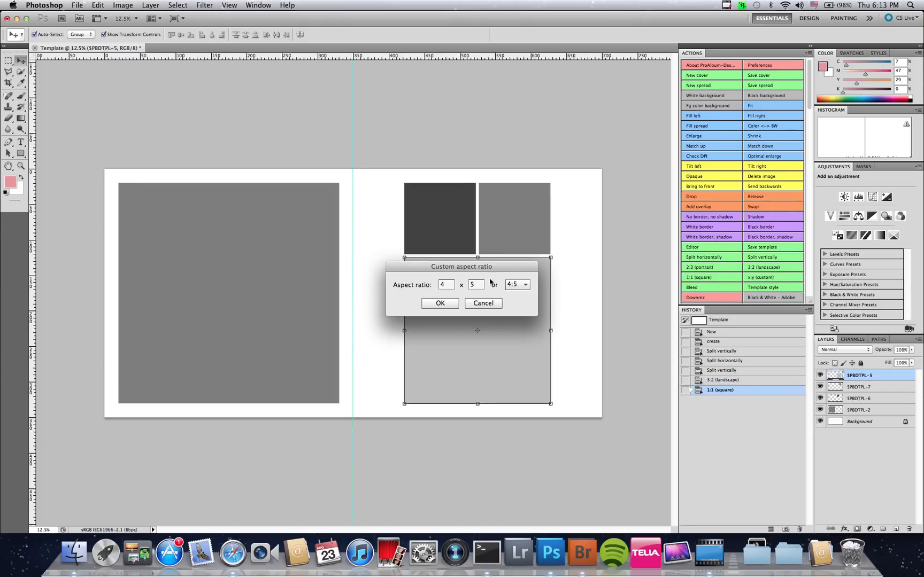
pyautogui.doubleClick(448, 285)
pyautogui.write('3')
pyautogui.press('Tab')
pyautogui.write('2')
pyautogui.click(440, 303)
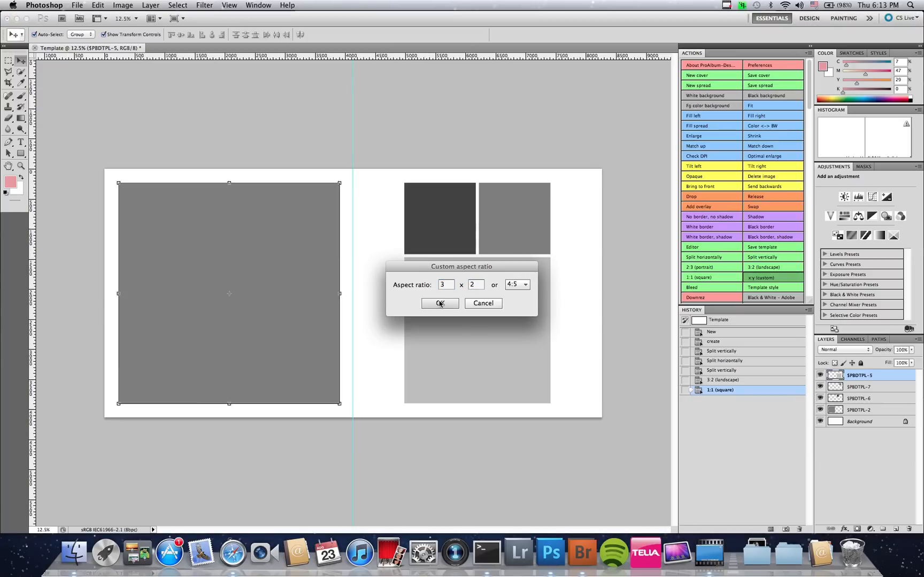
pyautogui.click(439, 303)
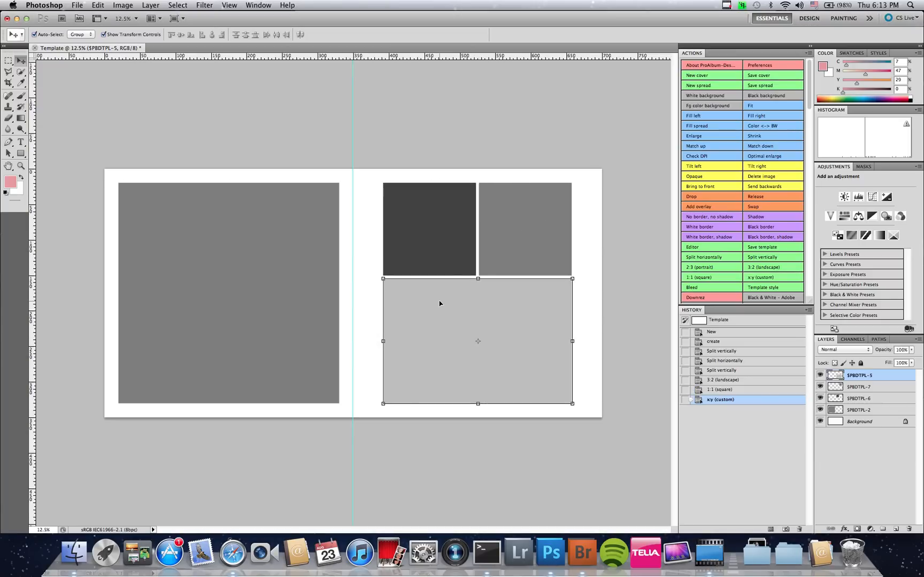
# Set both top right-page boxes to 2:3 portrait and open Bleed options for the left box.
pyautogui.moveTo(454, 181); pyautogui.dragTo(510, 215)
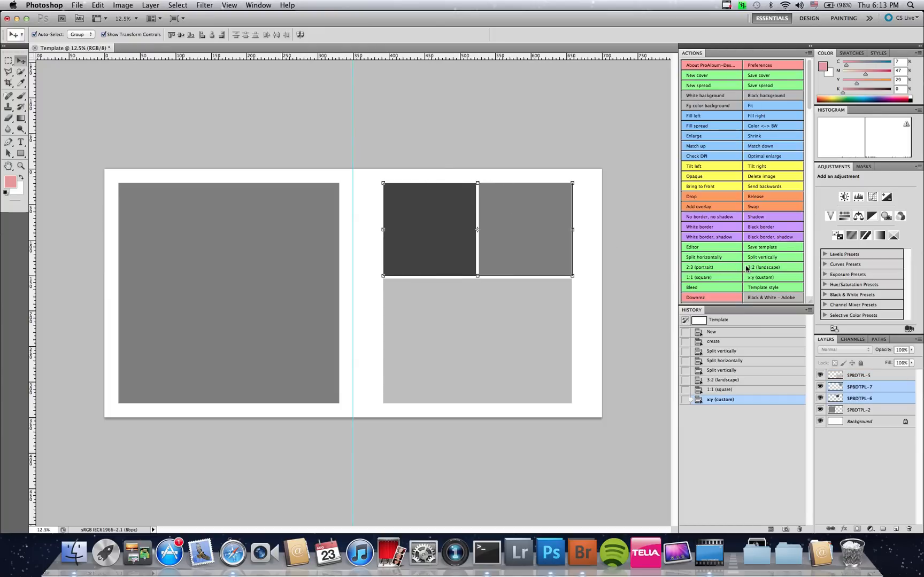
pyautogui.click(710, 270)
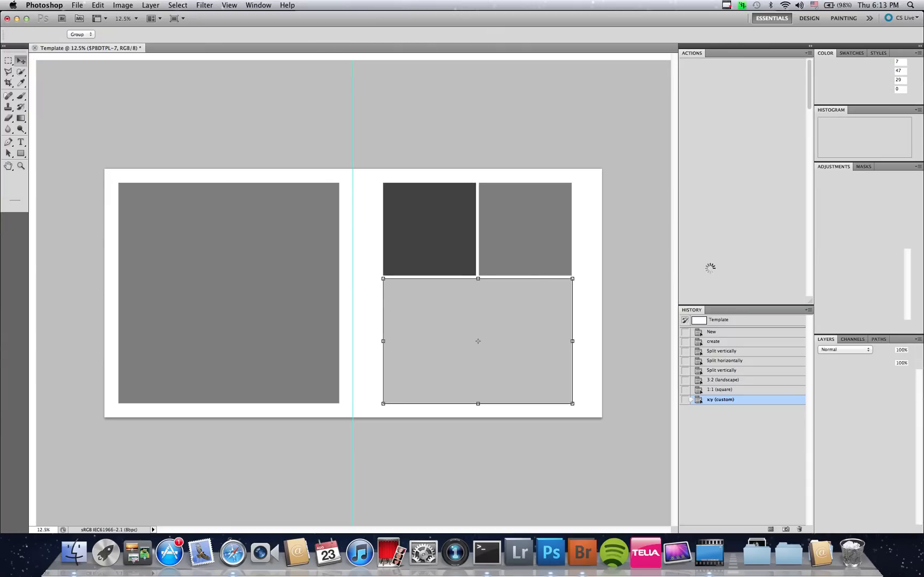
pyautogui.click(312, 292)
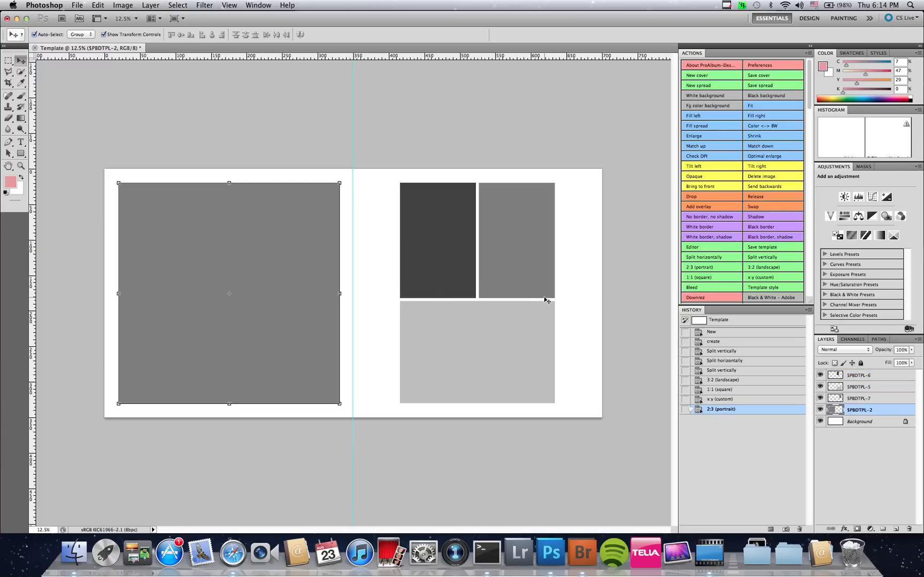
pyautogui.click(702, 289)
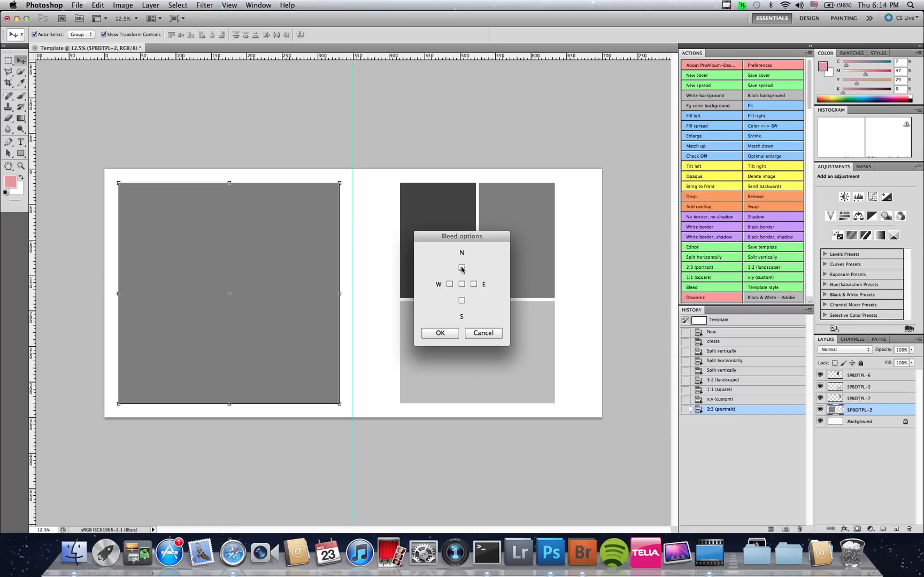
# Apply bleed to the left box with the W, S and centre options ticked.
pyautogui.click(449, 284)
pyautogui.click(462, 301)
pyautogui.click(462, 285)
pyautogui.click(439, 332)
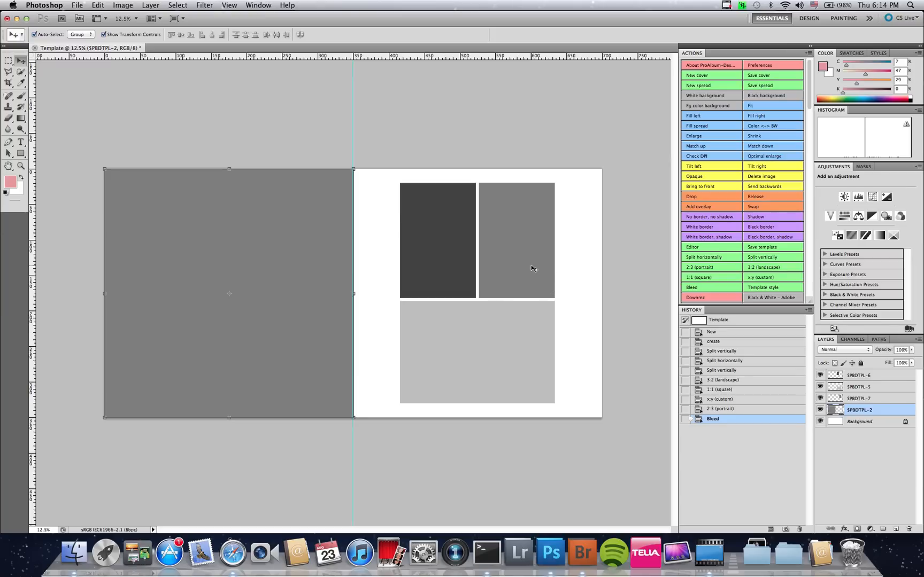
pyautogui.moveTo(532, 268); pyautogui.dragTo(545, 260)
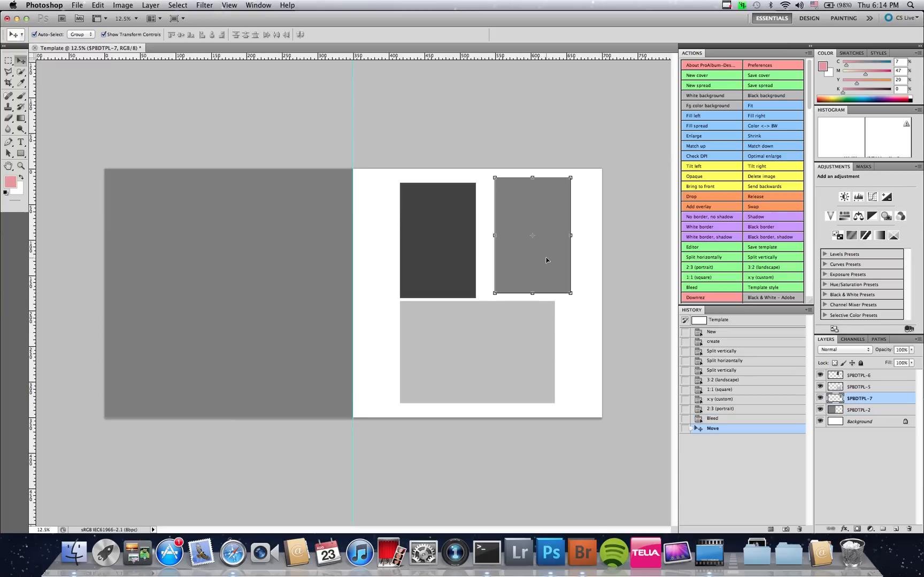
pyautogui.press('super+z')
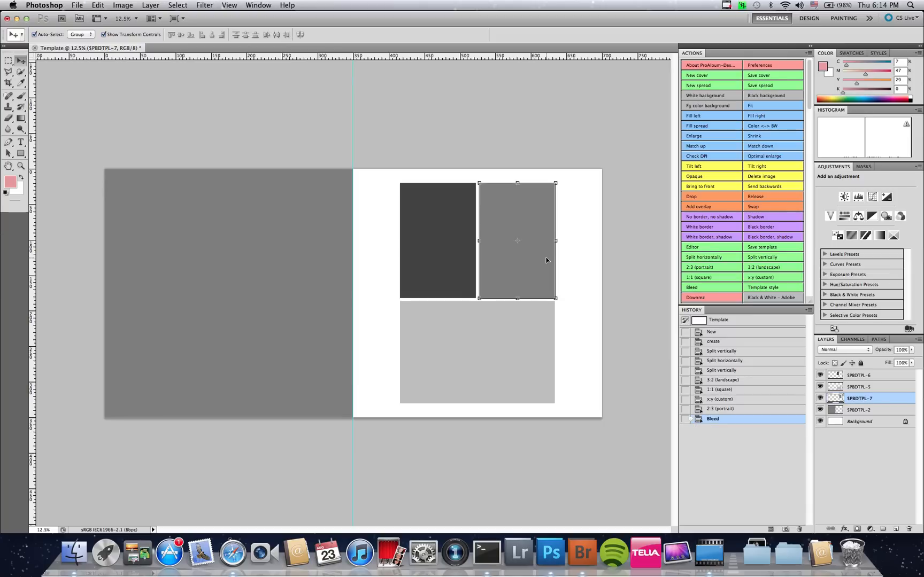
pyautogui.click(767, 288)
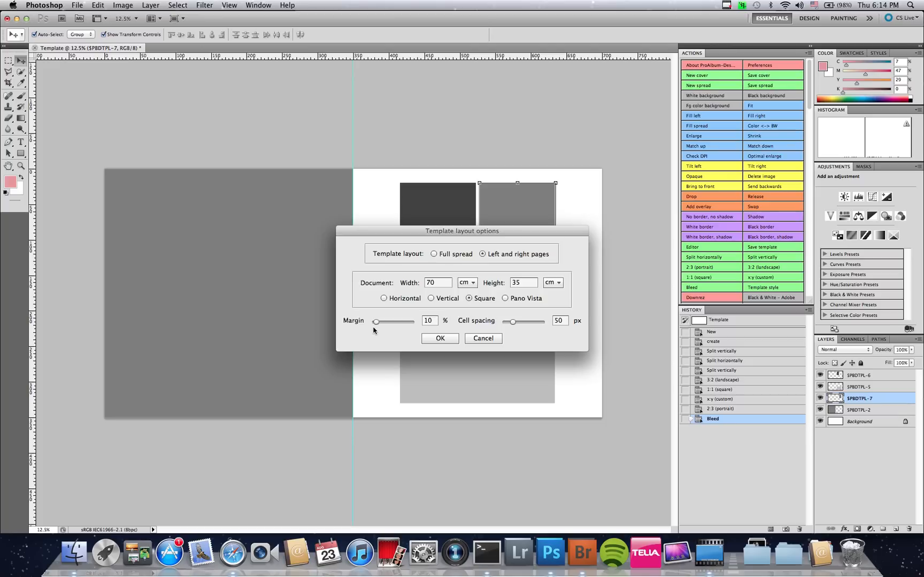
pyautogui.click(430, 298)
pyautogui.click(441, 340)
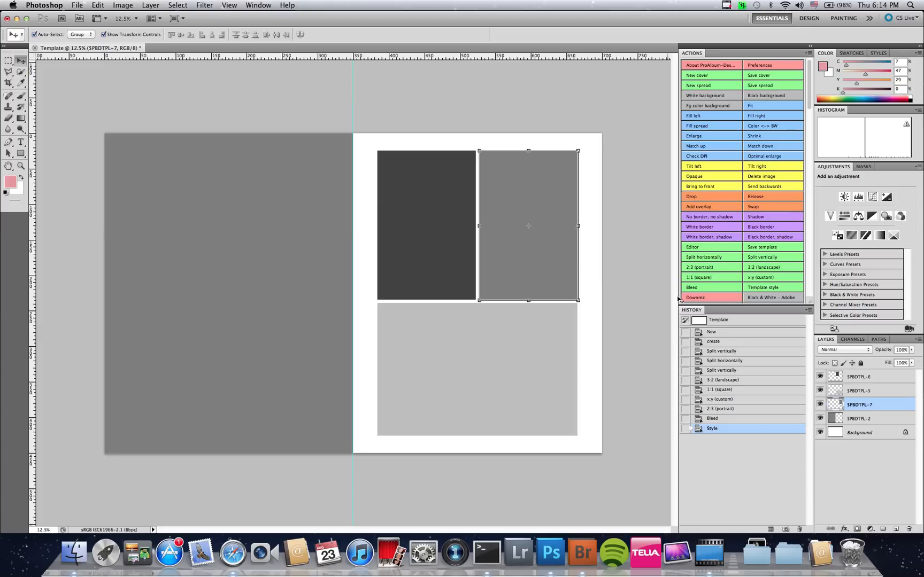
pyautogui.click(758, 291)
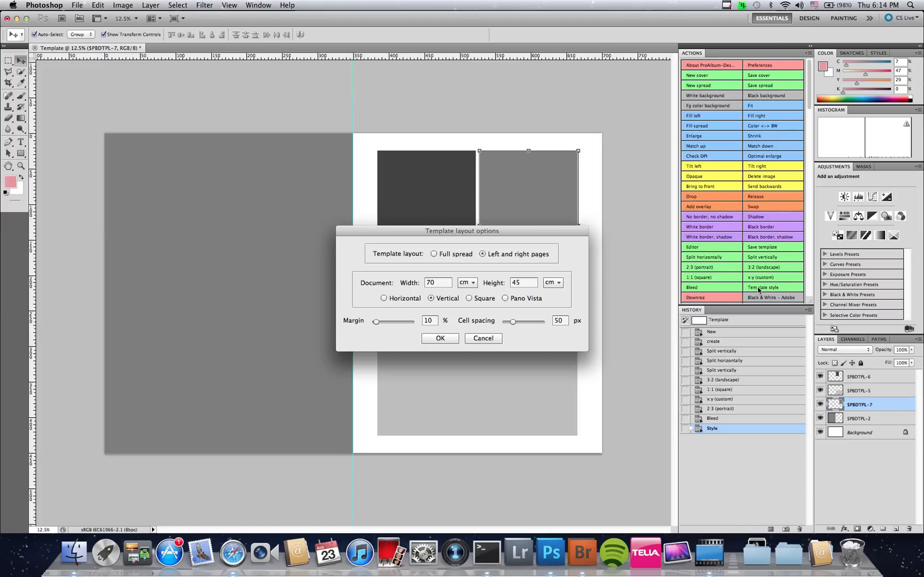
pyautogui.click(468, 299)
pyautogui.click(449, 340)
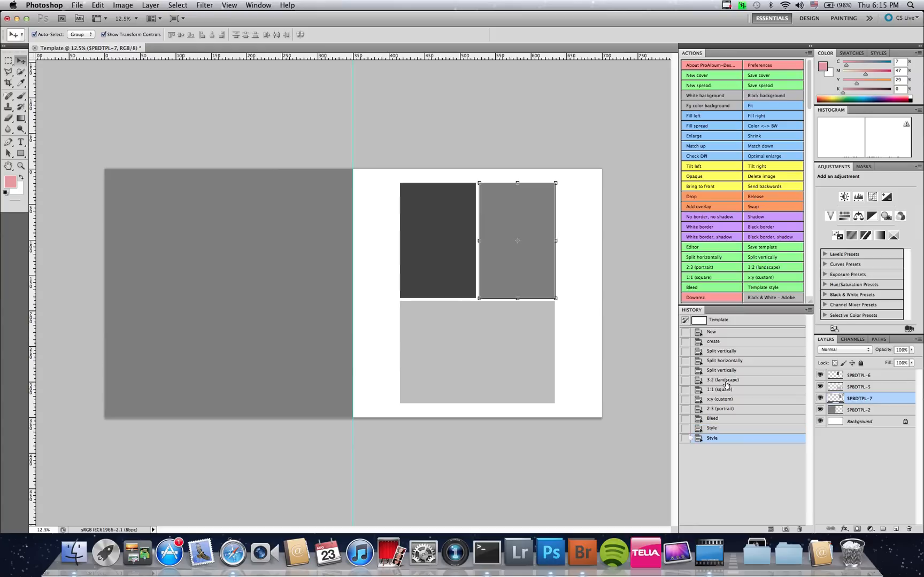
# Run the Save template action and save Template-117-VVHS-XY.tif into the Templates-Square folder.
pyautogui.click(755, 248)
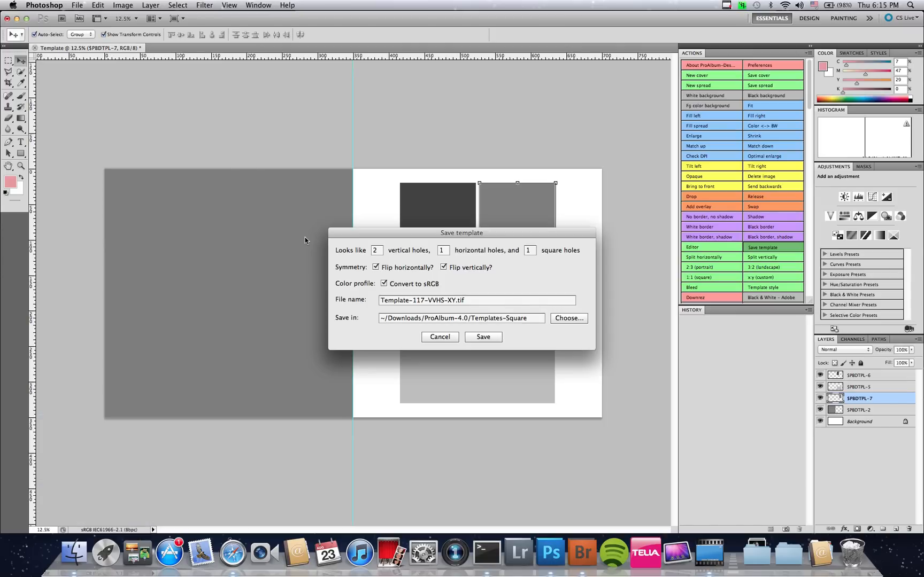
pyautogui.moveTo(422, 236); pyautogui.dragTo(207, 256)
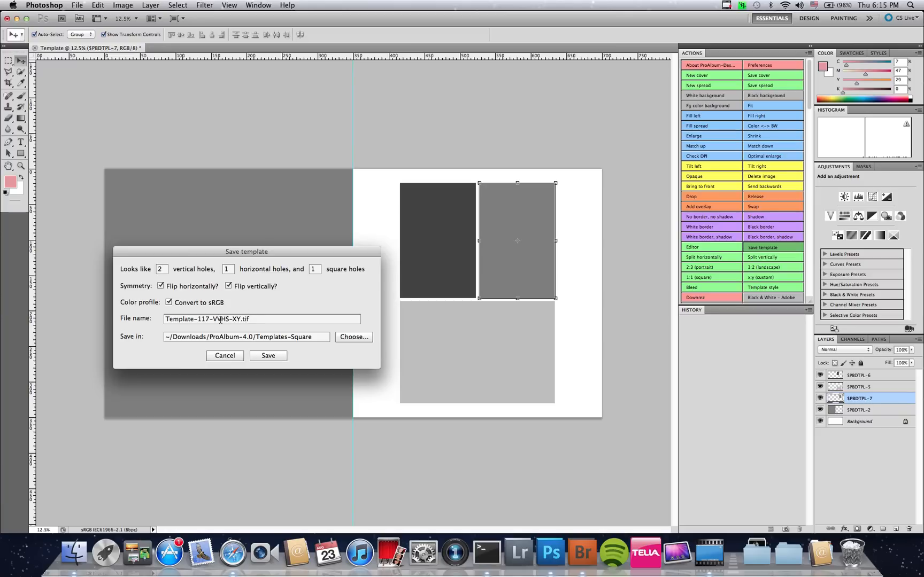
pyautogui.click(269, 356)
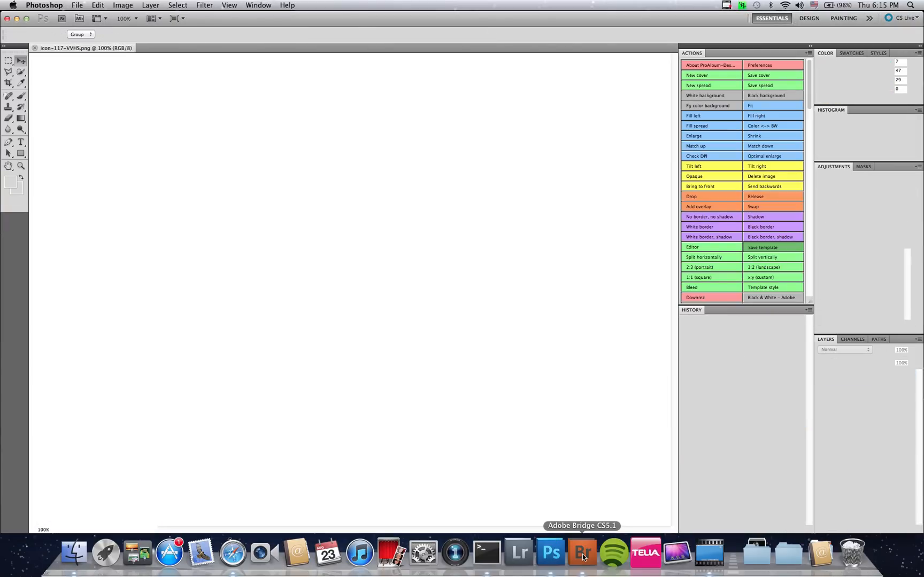
# In Bridge, select photos Irsta214, Irsta113, Irsta238 and Irsta211 together.
pyautogui.click(577, 553)
pyautogui.click(506, 79)
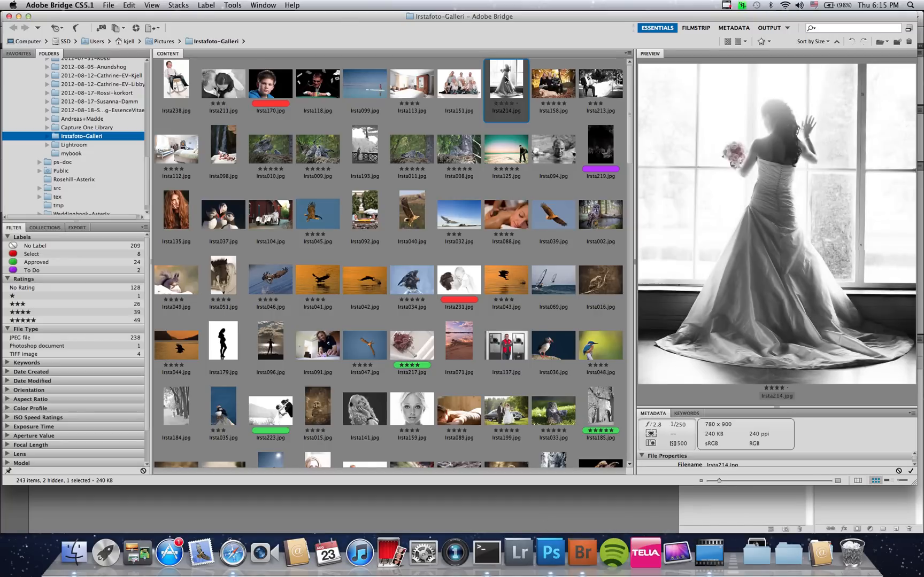
pyautogui.keyDown('super'); pyautogui.click(417, 86); pyautogui.keyUp('super')
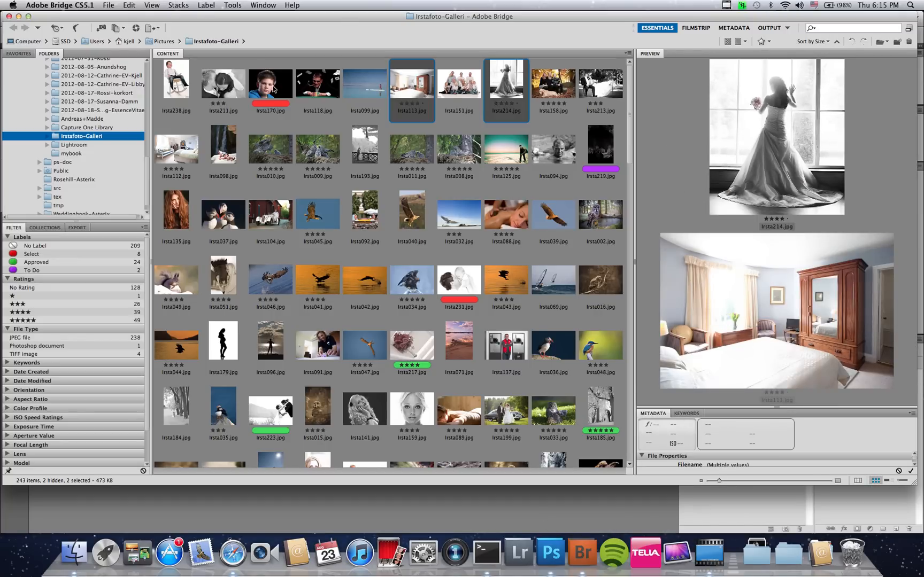
pyautogui.keyDown('super'); pyautogui.click(186, 84); pyautogui.keyUp('super')
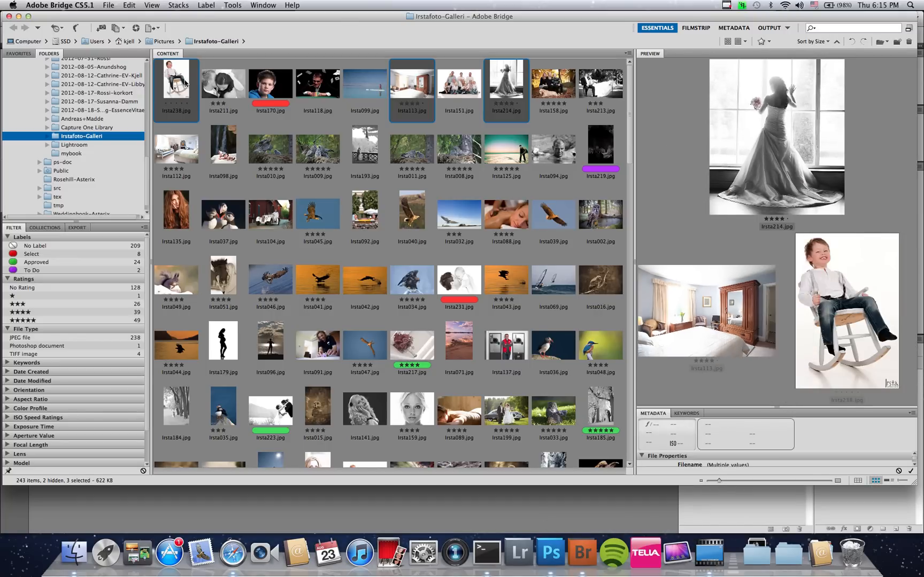
pyautogui.keyDown('super'); pyautogui.click(223, 93); pyautogui.keyUp('super')
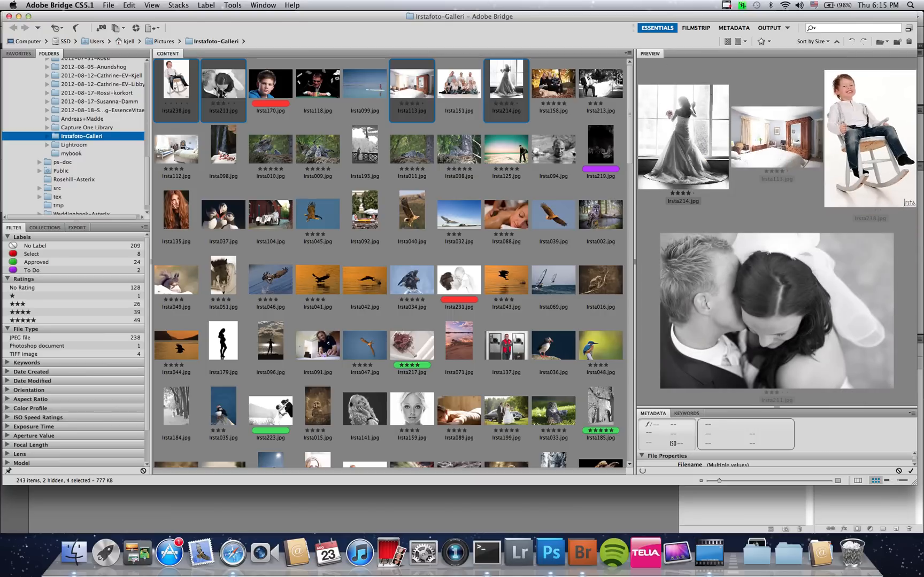
# Make an album spread from the four selected photos via ProAlbum-Designer.
pyautogui.rightClick(224, 92)
pyautogui.moveTo(246, 99)
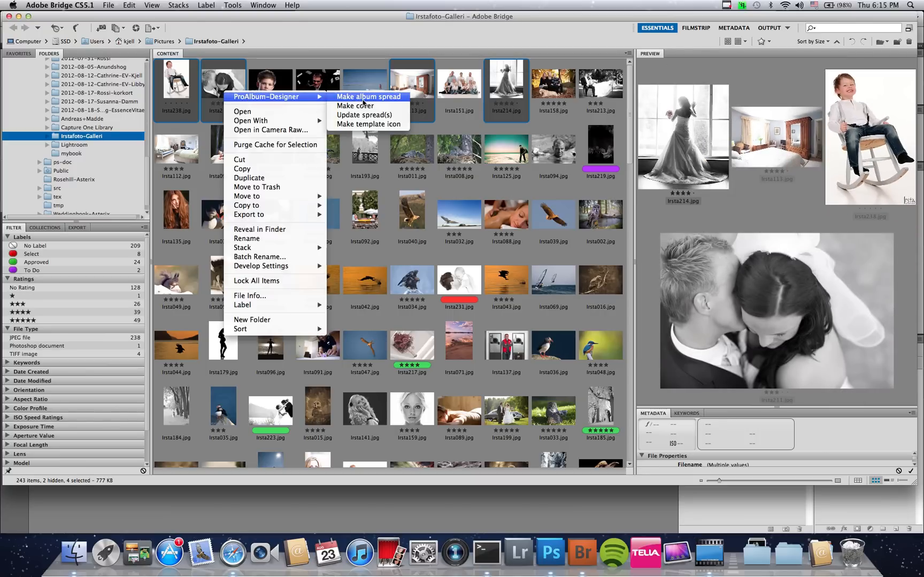
pyautogui.click(363, 101)
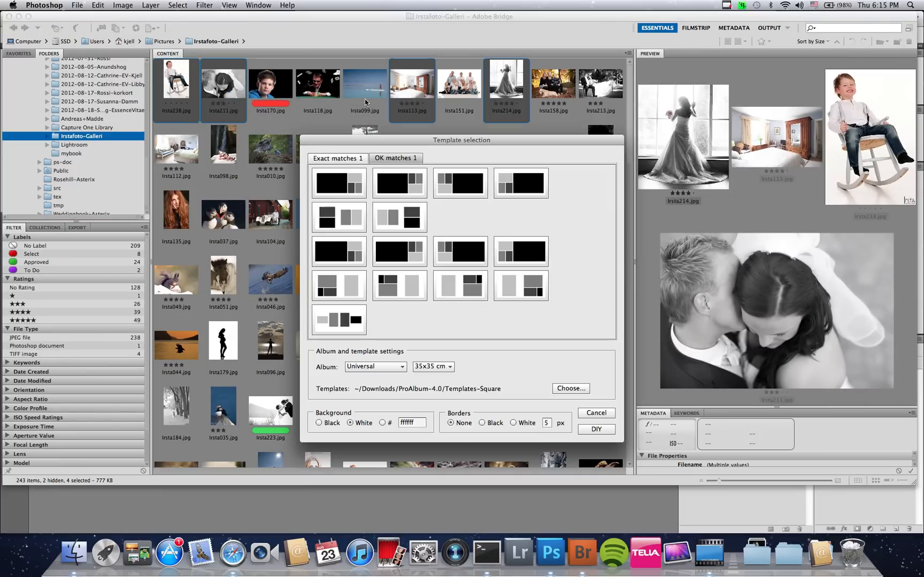
# Show only OK-match templates and build the spread from the fourth layout.
pyautogui.click(390, 159)
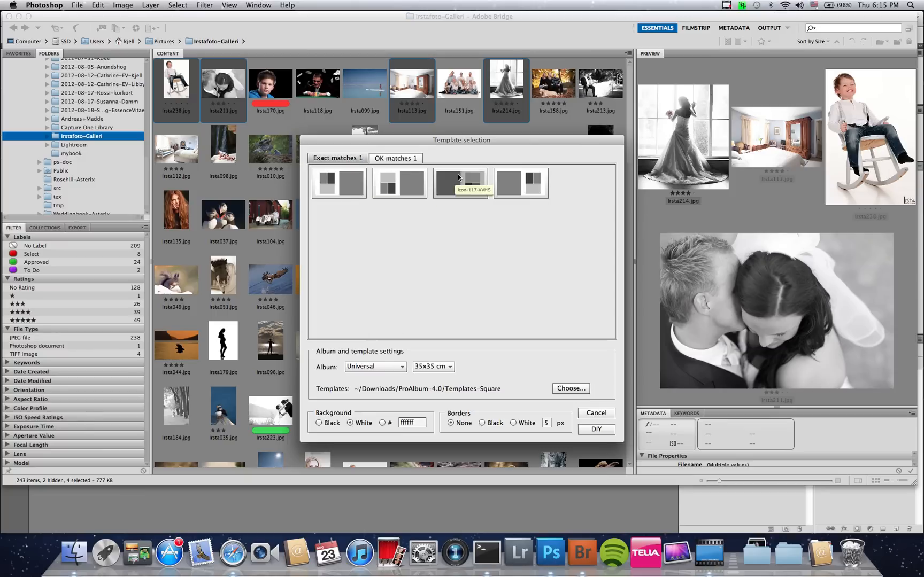
pyautogui.click(510, 185)
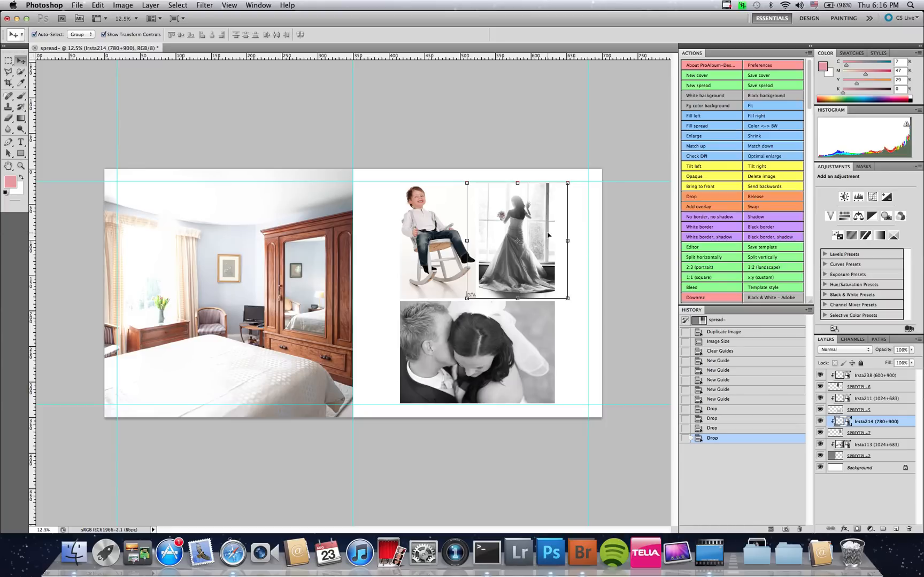
# Close the spread document without saving and return to Bridge.
pyautogui.press('super+w')
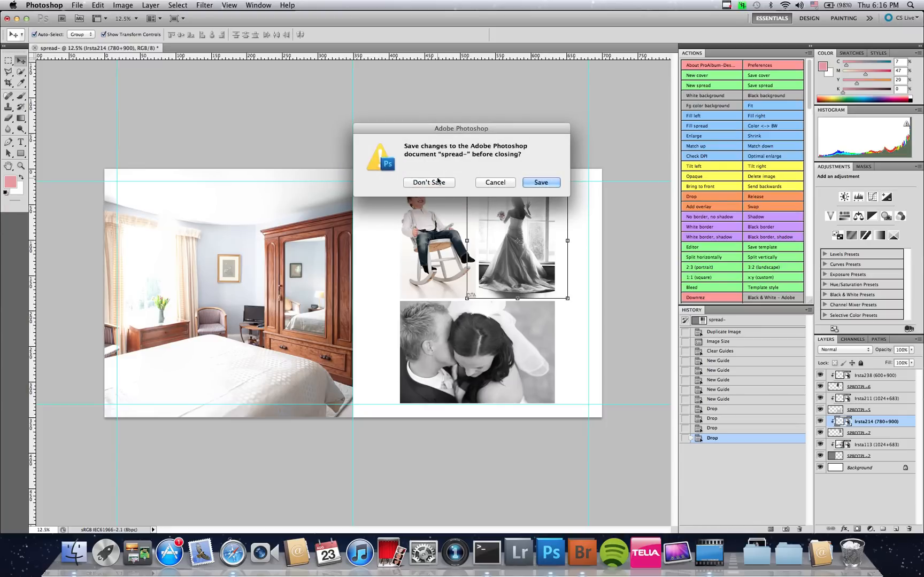
pyautogui.click(433, 184)
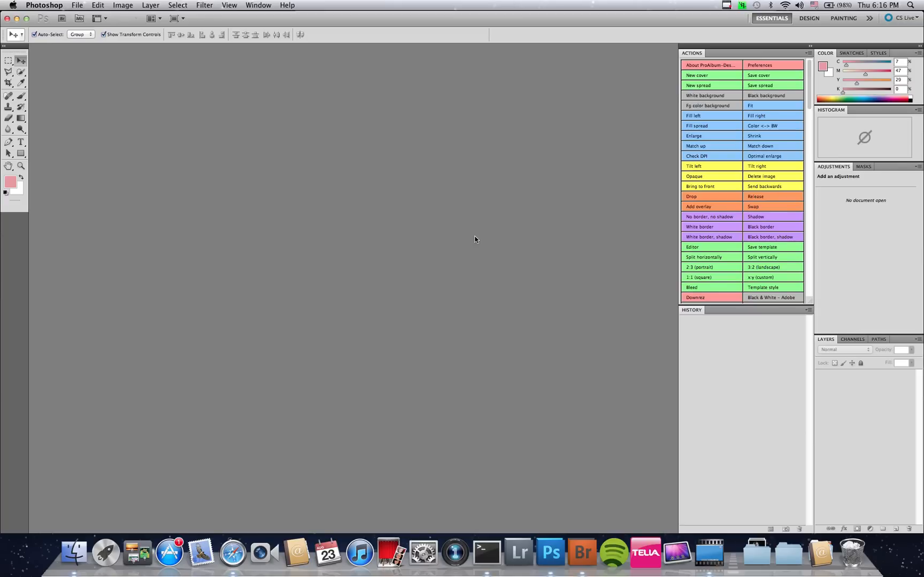
pyautogui.click(586, 553)
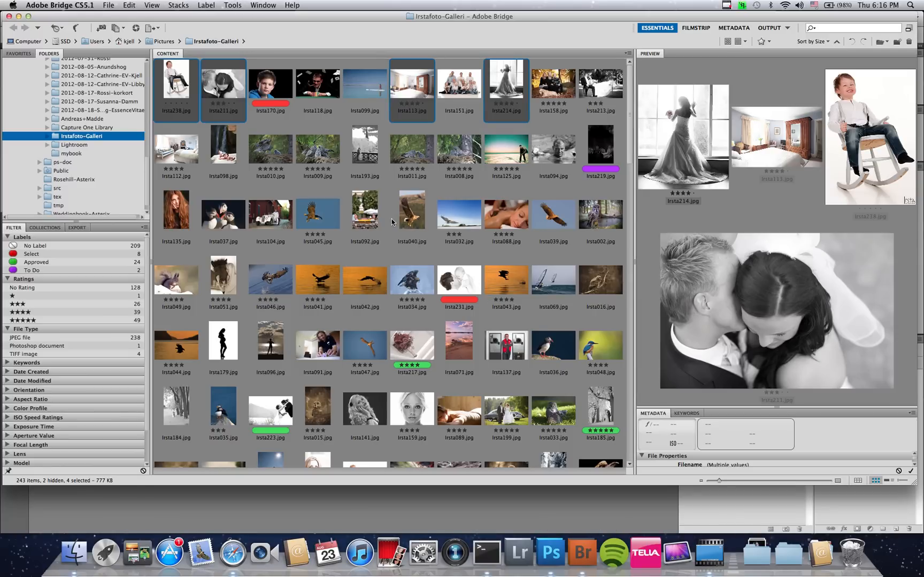
# Start making an album cover from the eagle photo Irsta042 via ProAlbum-Designer.
pyautogui.click(363, 282)
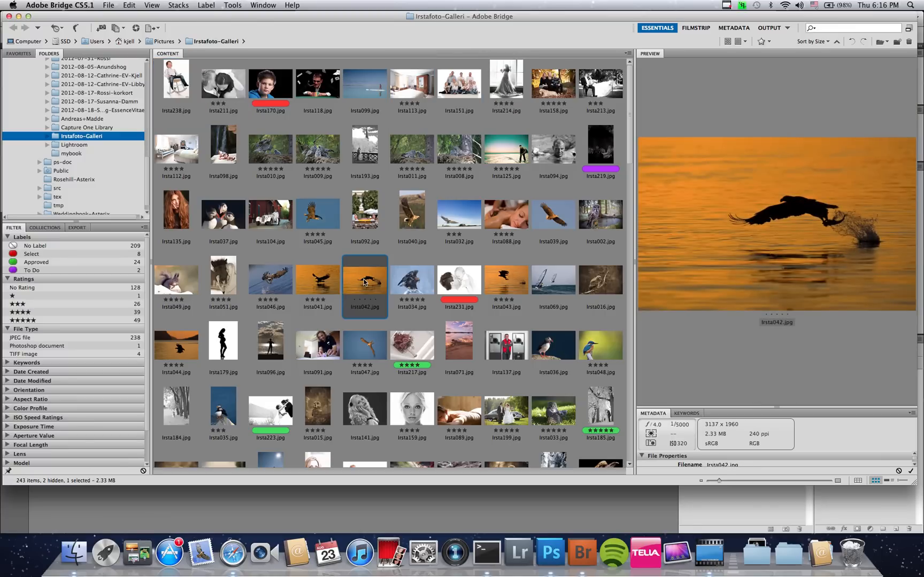
pyautogui.rightClick(364, 282)
pyautogui.moveTo(402, 286)
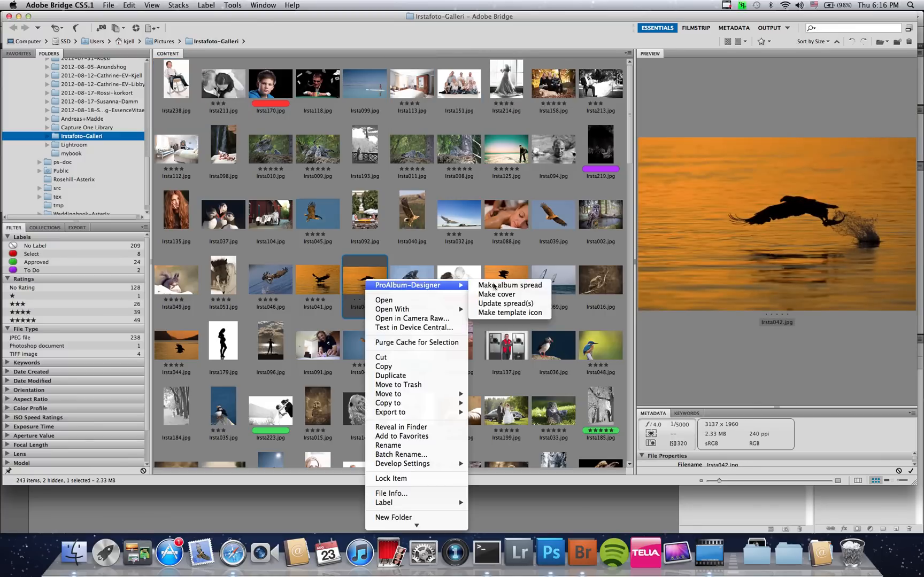
pyautogui.click(496, 295)
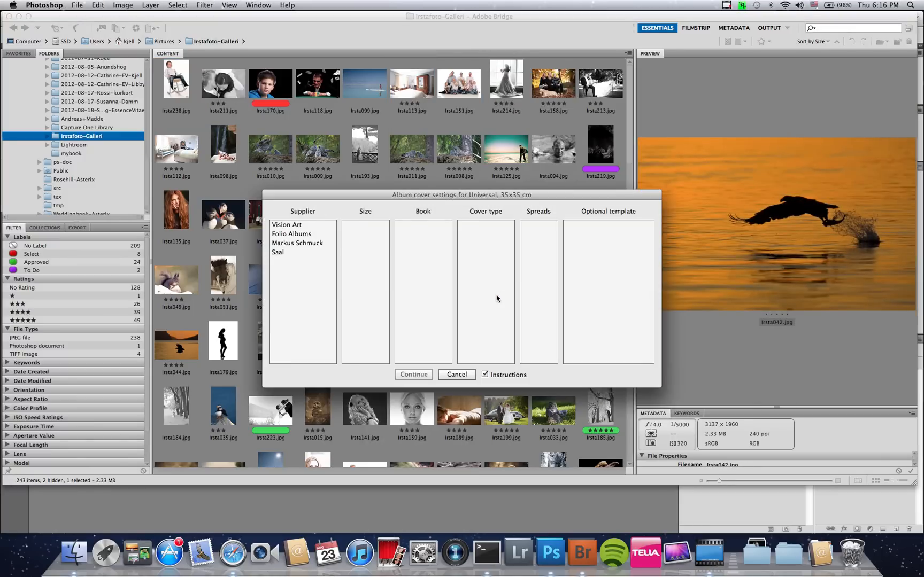
# Set the cover to Saal, 28x28 cm, 13 spreads, with the first optional template.
pyautogui.click(276, 253)
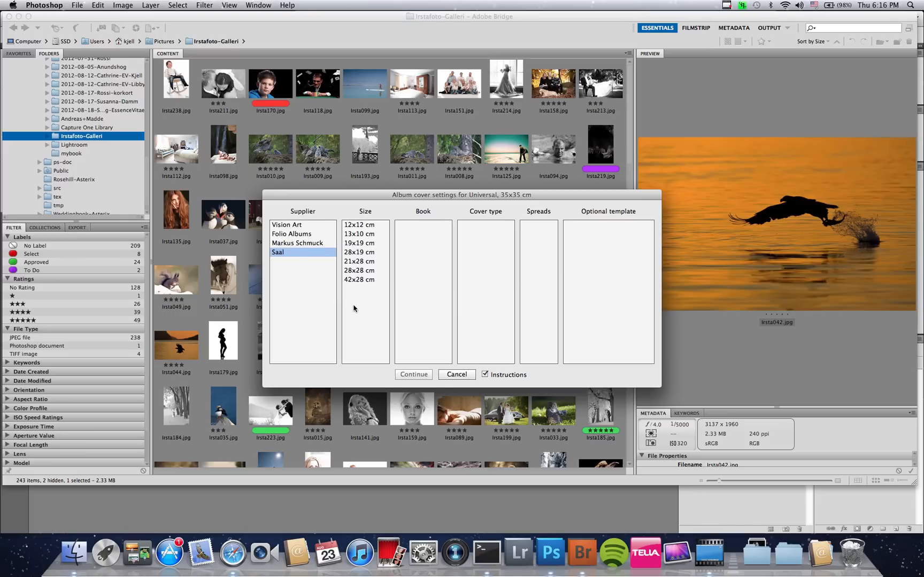
pyautogui.click(364, 270)
pyautogui.click(522, 228)
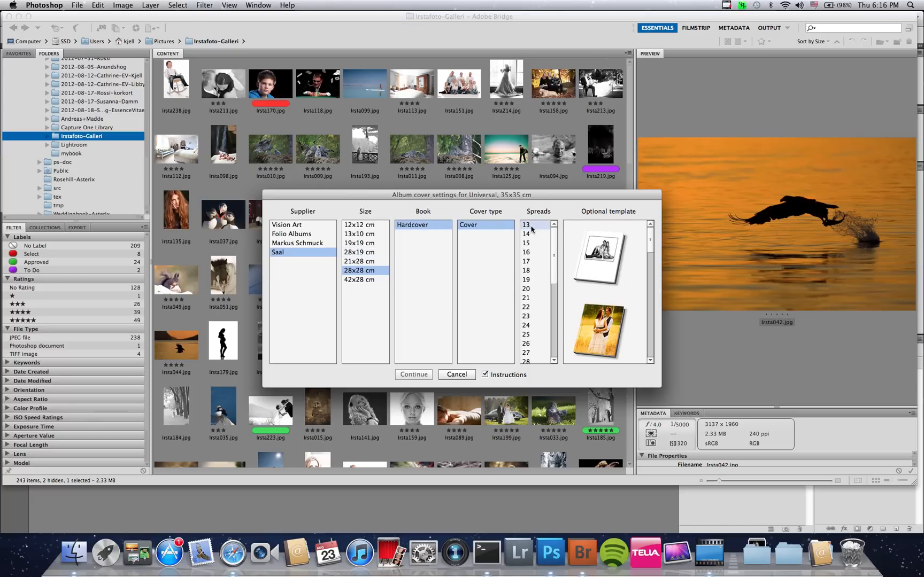
pyautogui.click(573, 262)
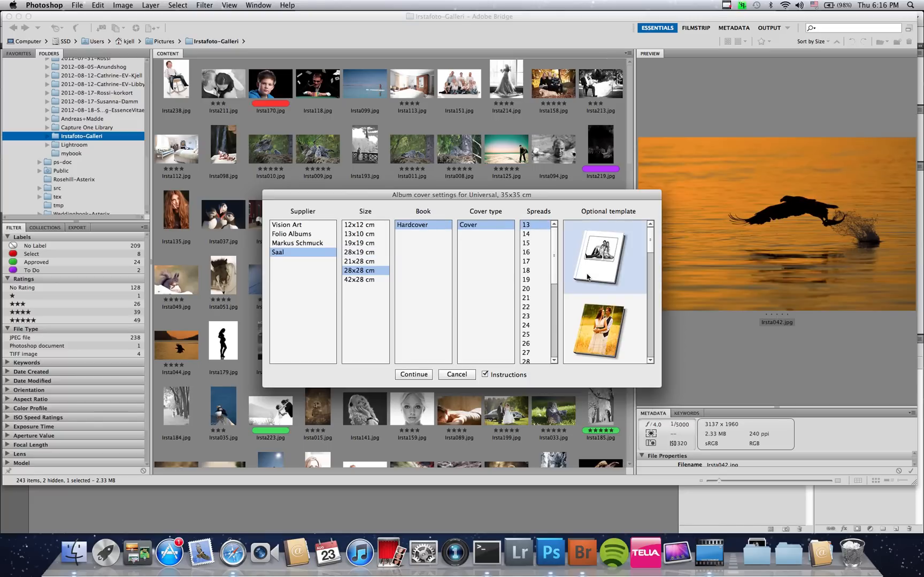
pyautogui.moveTo(649, 249)
pyautogui.mouseDown()
pyautogui.moveTo(656, 338)
pyautogui.moveTo(648, 236)
pyautogui.mouseUp()
# Generate the eagle cover, hide its transform controls, and go back to Bridge.
pyautogui.click(417, 376)
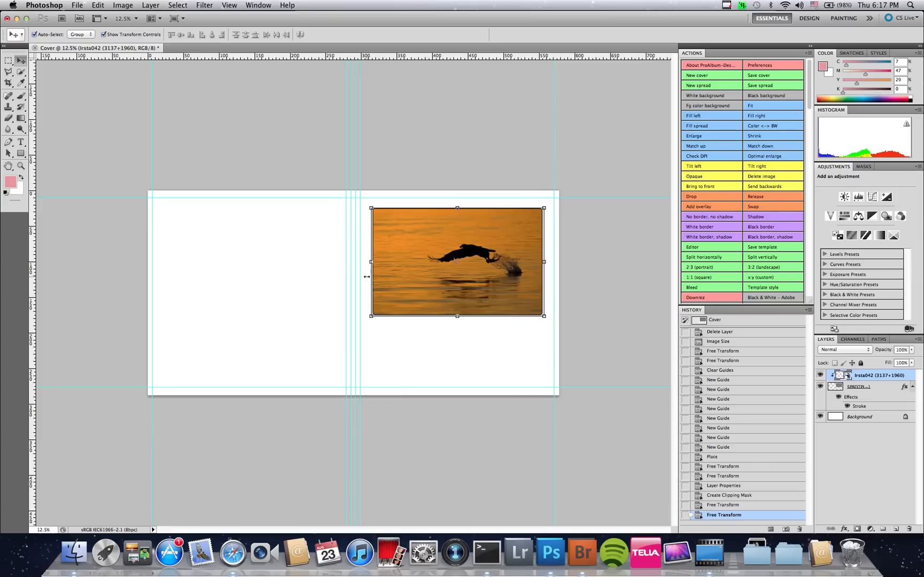
pyautogui.click(104, 35)
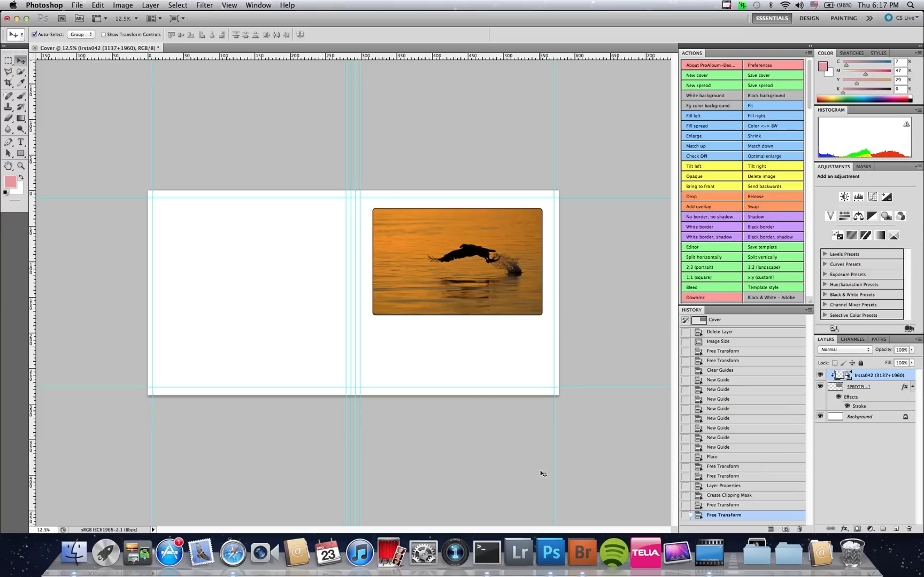
pyautogui.click(583, 553)
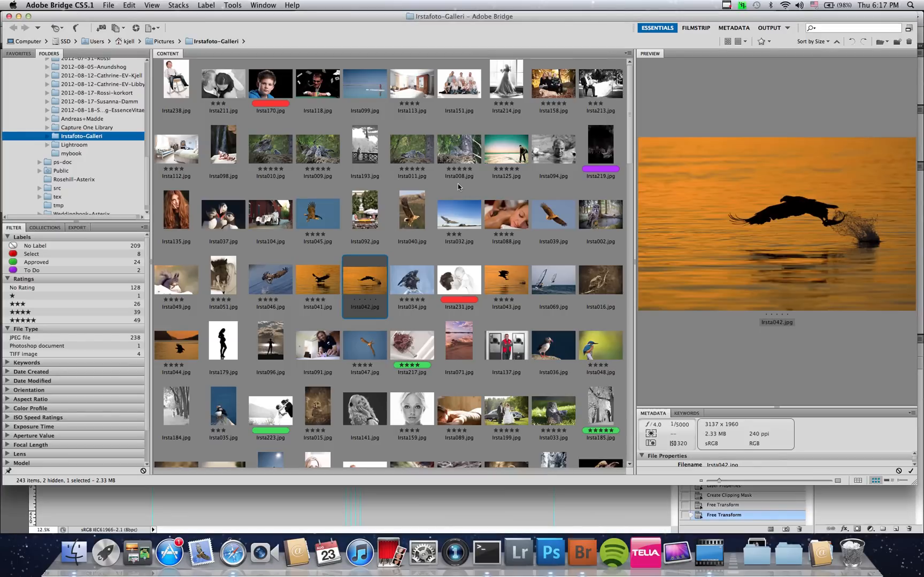
# Start making an album cover from the guitarist photo Irsta125.
pyautogui.click(494, 156)
pyautogui.rightClick(495, 156)
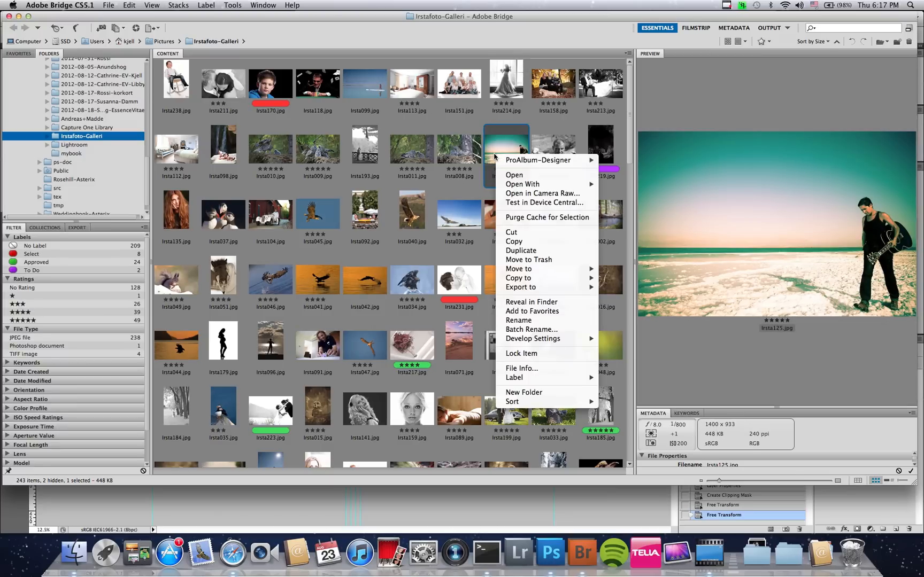
pyautogui.moveTo(566, 160)
pyautogui.click(621, 170)
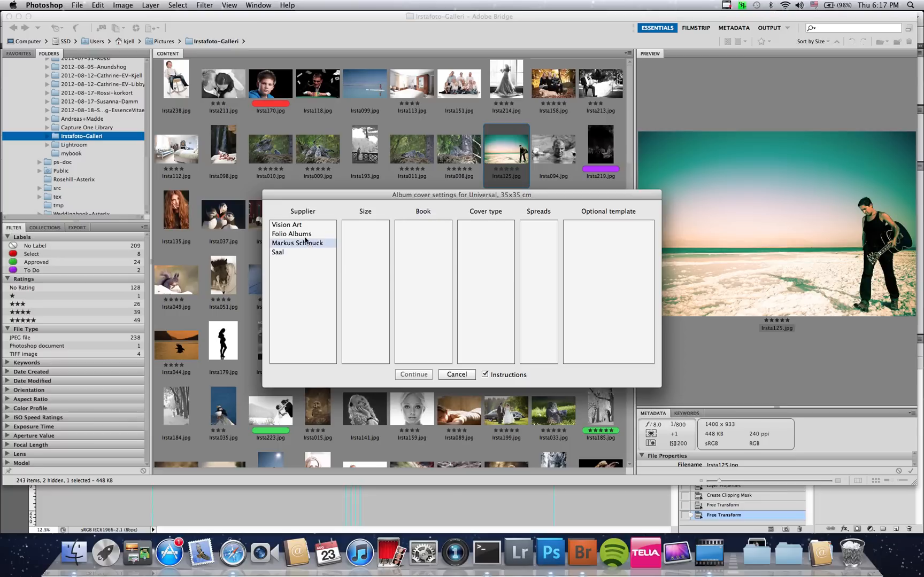
# Generate a Saal 28x28 cm cover for 49-50 spreads using the couple-photo template.
pyautogui.click(299, 252)
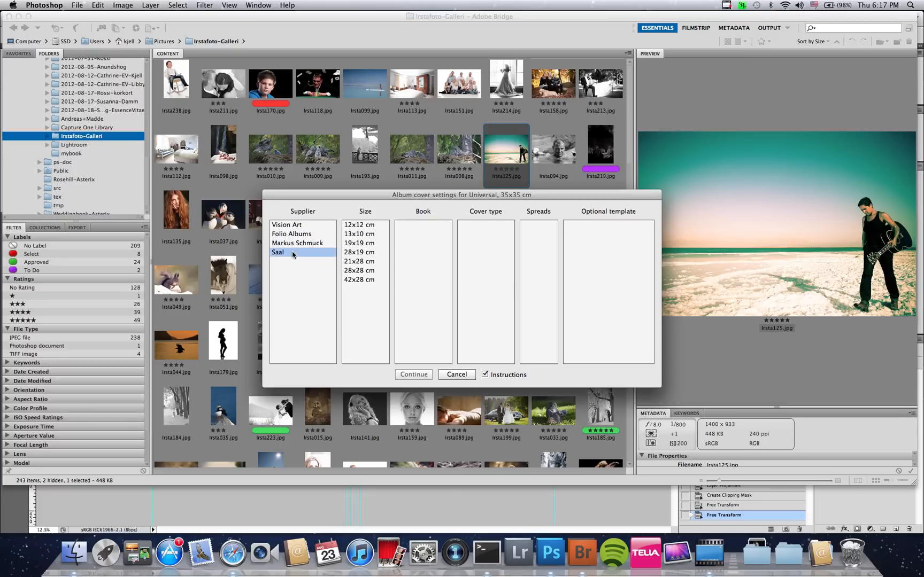
pyautogui.click(358, 271)
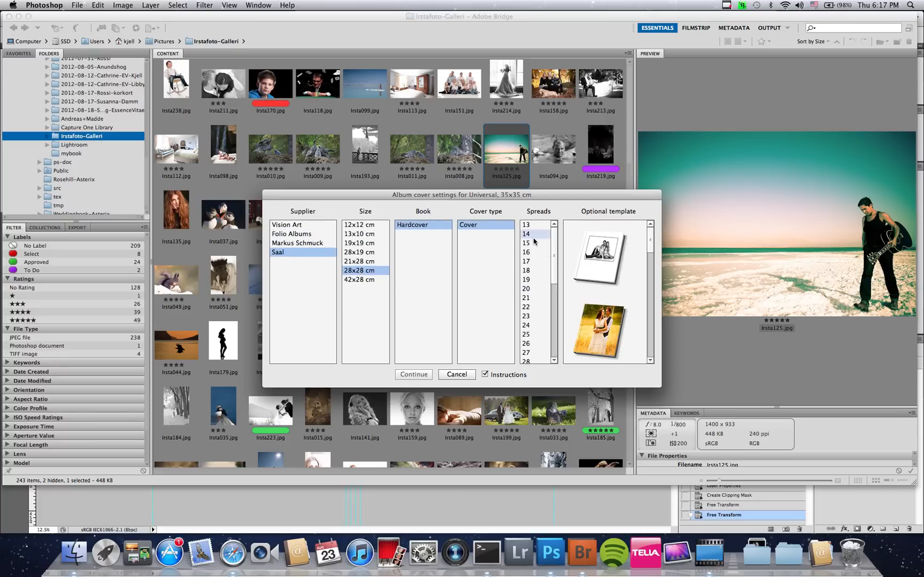
pyautogui.scroll(-5, 533, 331)
pyautogui.click(532, 354)
pyautogui.click(596, 330)
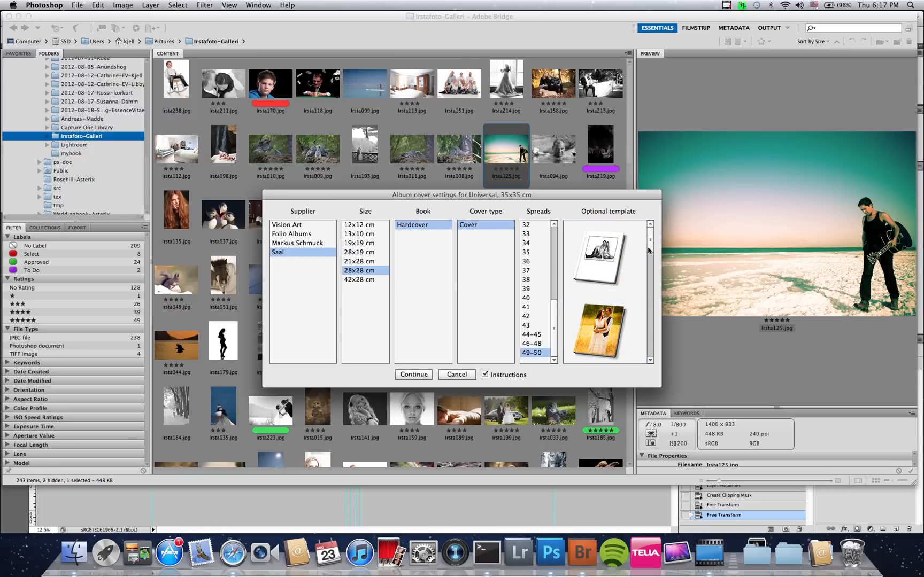
pyautogui.moveTo(650, 249); pyautogui.dragTo(650, 266)
pyautogui.click(598, 265)
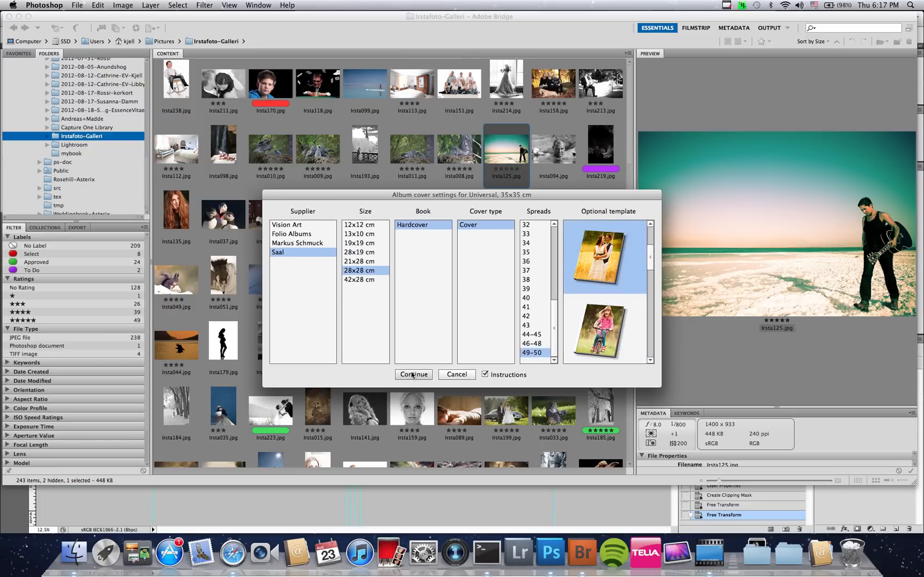
pyautogui.click(412, 375)
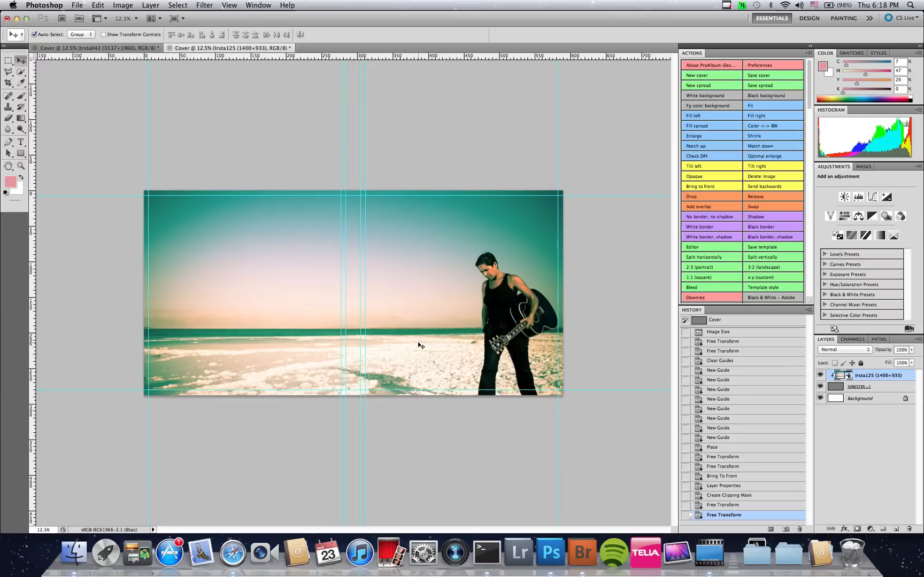
# Move the guitarist photo up so his feet show, then run Save cover.
pyautogui.moveTo(414, 346); pyautogui.dragTo(418, 309)
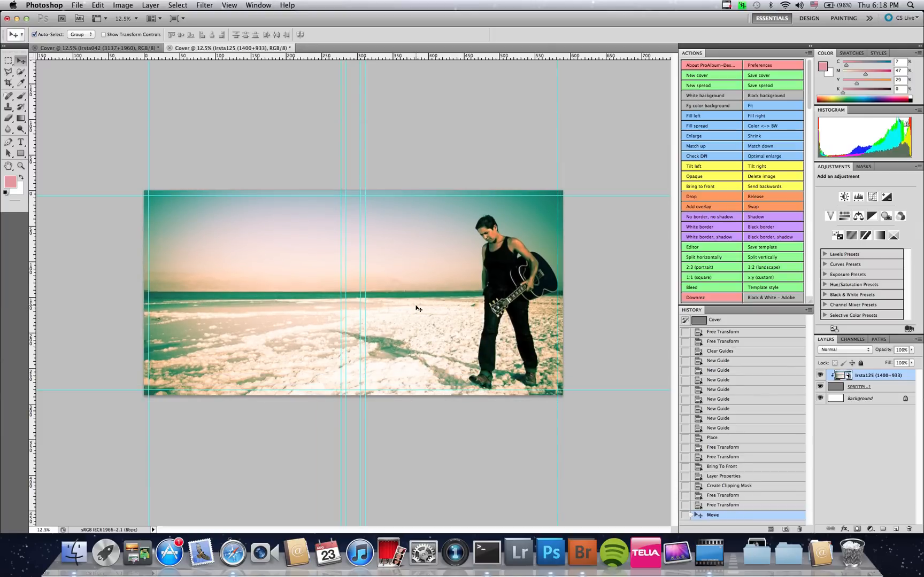
pyautogui.click(755, 75)
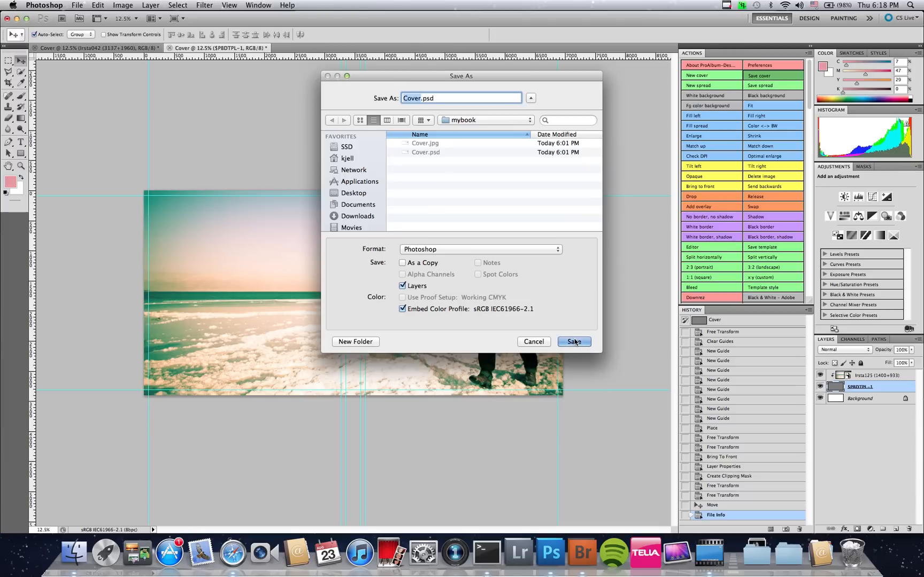
# Save Cover.psd in mybook, replacing the existing file, with Maximize Compatibility kept on.
pyautogui.click(575, 341)
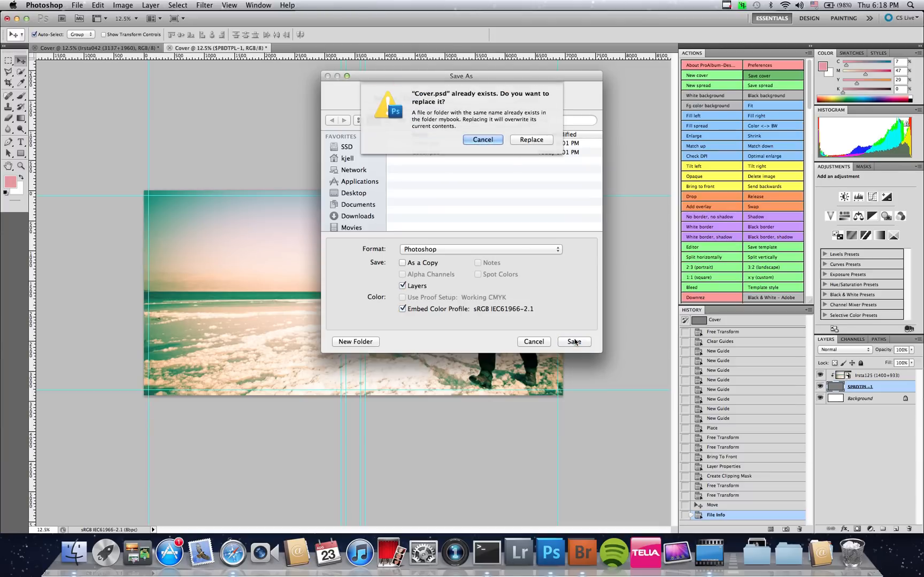
pyautogui.click(518, 140)
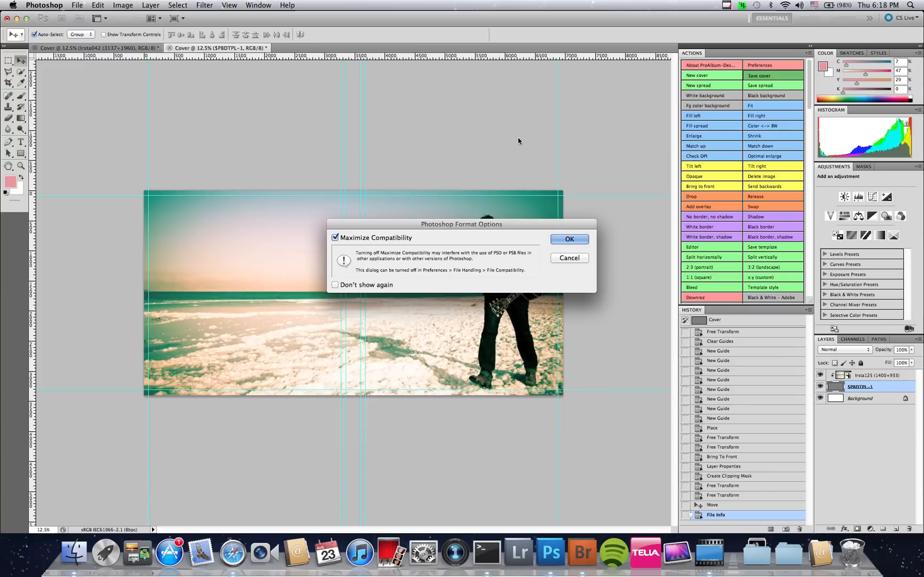
pyautogui.click(577, 240)
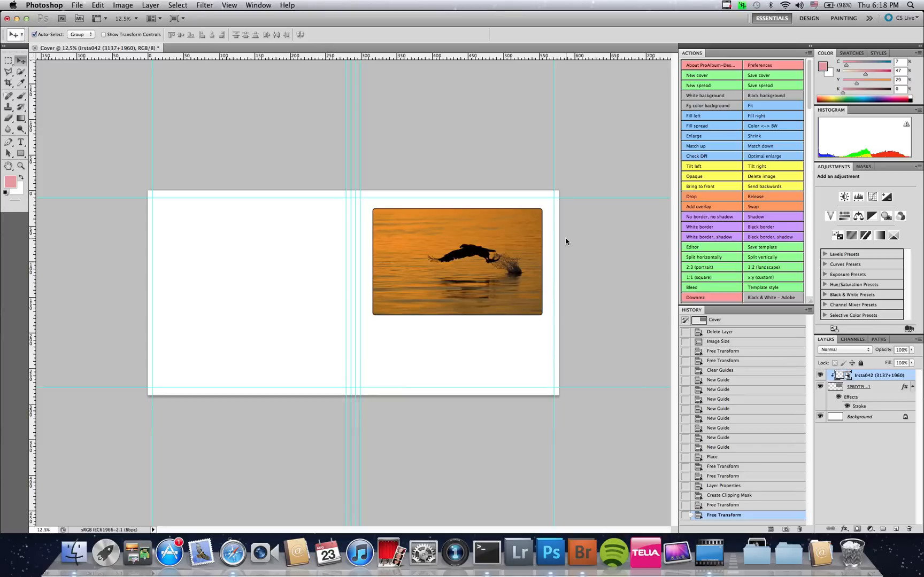
pyautogui.click(726, 5)
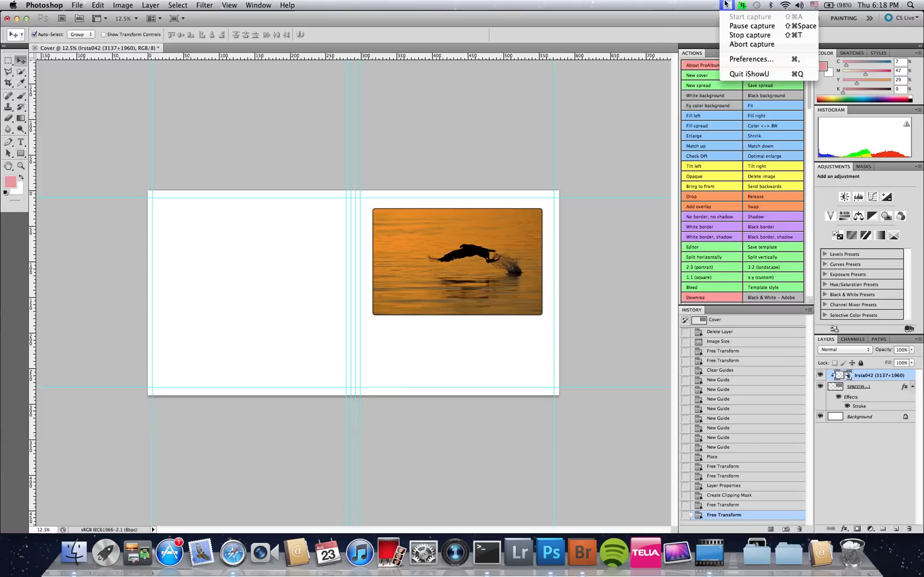